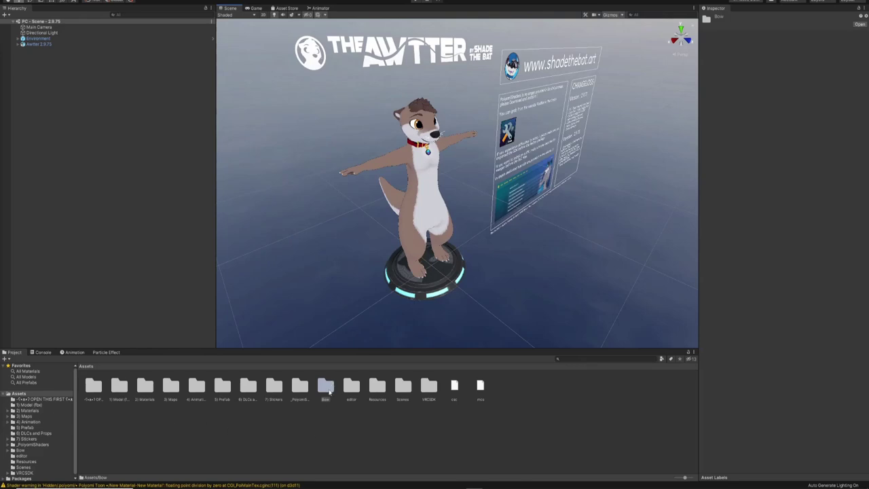
Add the Tribal bow prefab from the Bow folder to the scene hierarchy and unpack it.
double_click(326, 387)
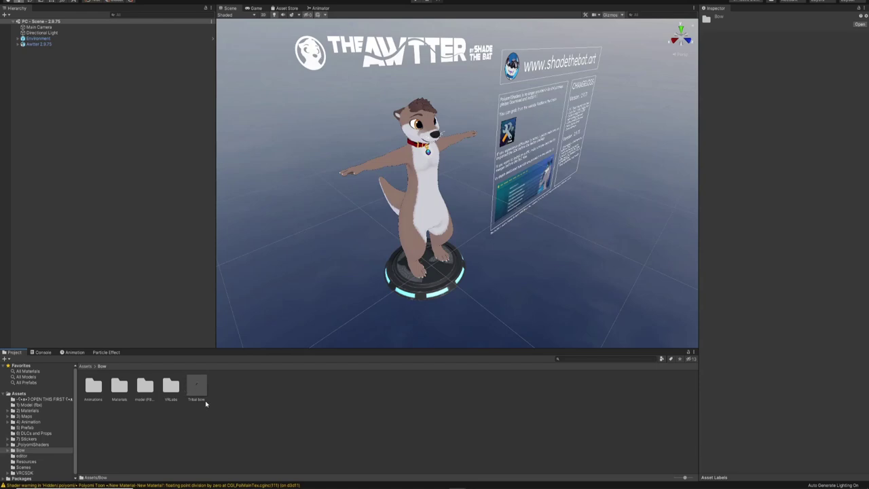
left_click_drag(197, 389, 101, 163)
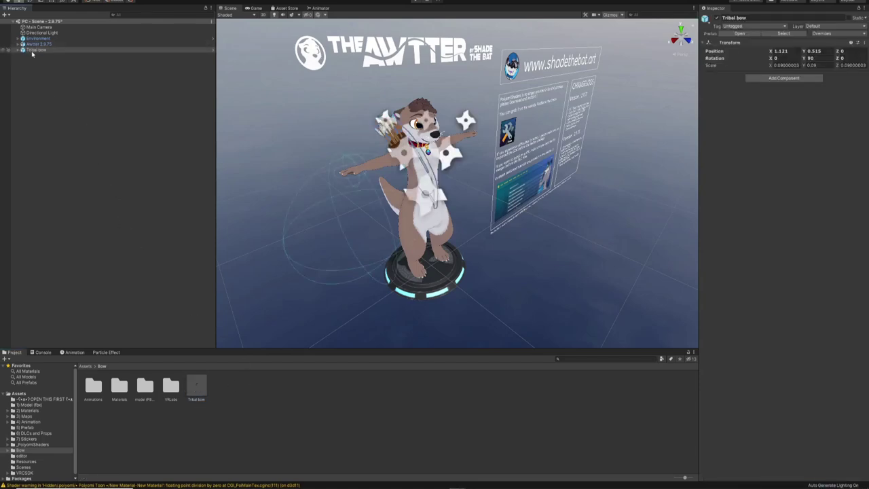
right_click(31, 49)
left_click(67, 131)
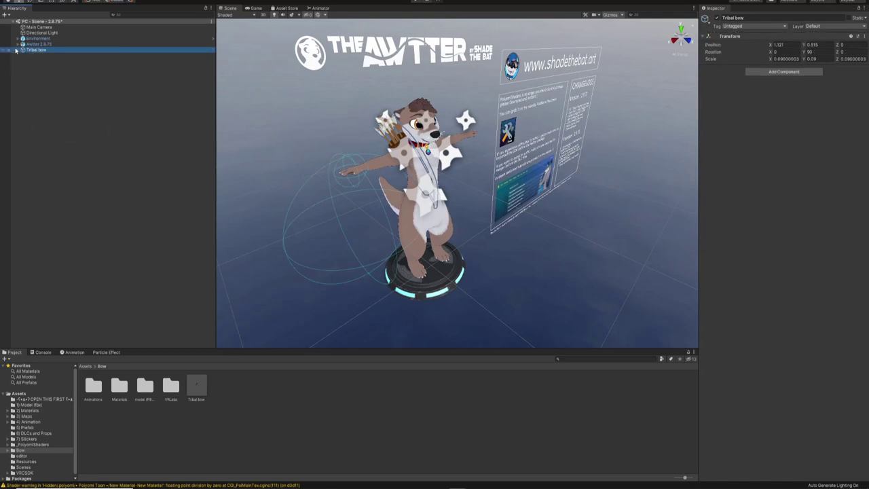
Make the Tribal bow a child of the Awtter 2.9.75 avatar and expand the avatar's hierarchy.
left_click_drag(41, 46, 38, 45)
left_click(18, 45)
left_click(19, 44)
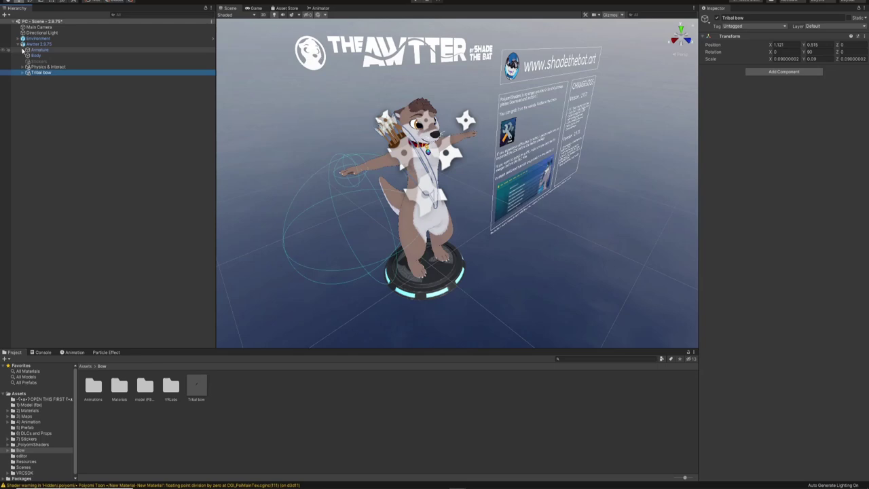
Expand the avatar's armature through Hips, Spine, Chest and both shoulders to reveal the Hand_L and Hand_R bones.
left_click(24, 49)
left_click(28, 55)
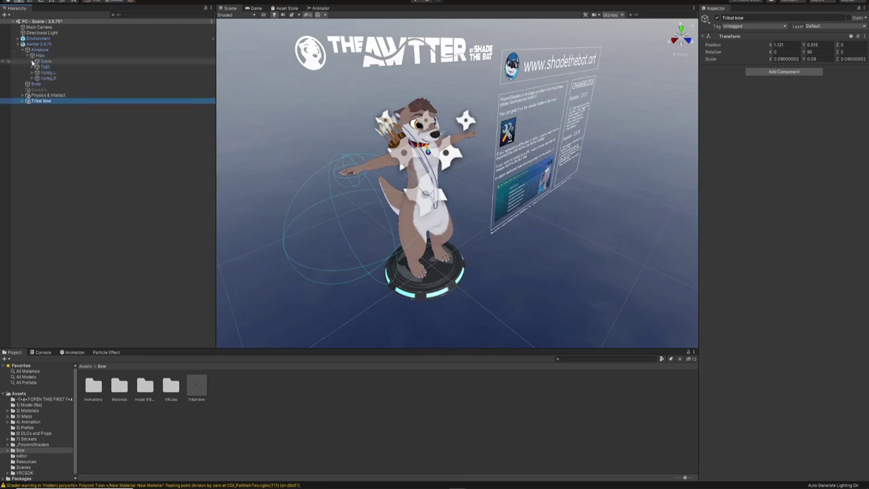
left_click(32, 61)
left_click(37, 66)
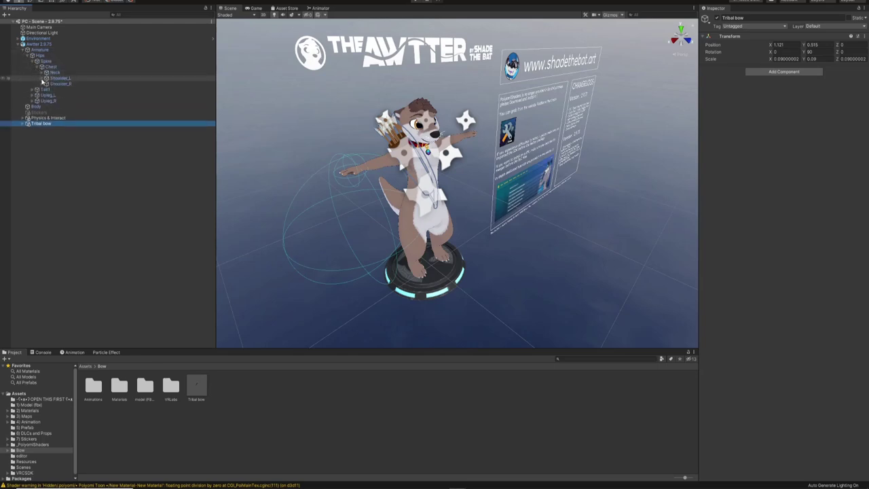
left_click(42, 78)
left_click(46, 83)
left_click(51, 88)
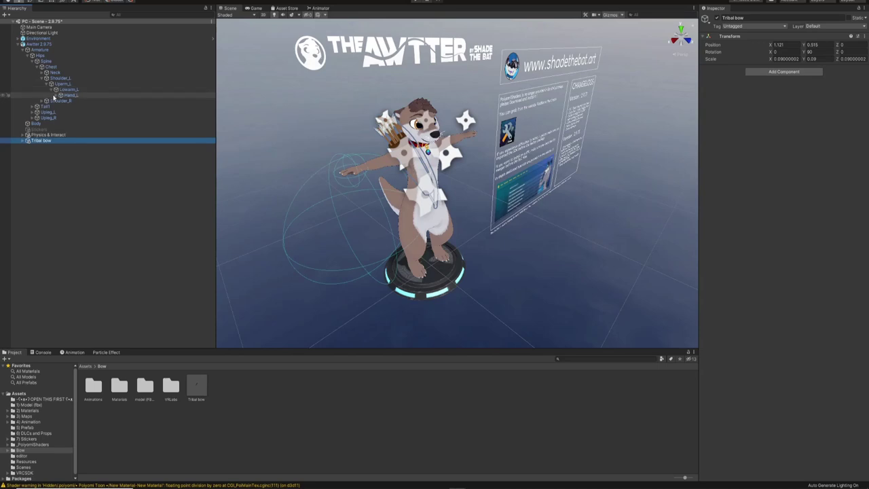
left_click(41, 101)
left_click(46, 106)
left_click(51, 112)
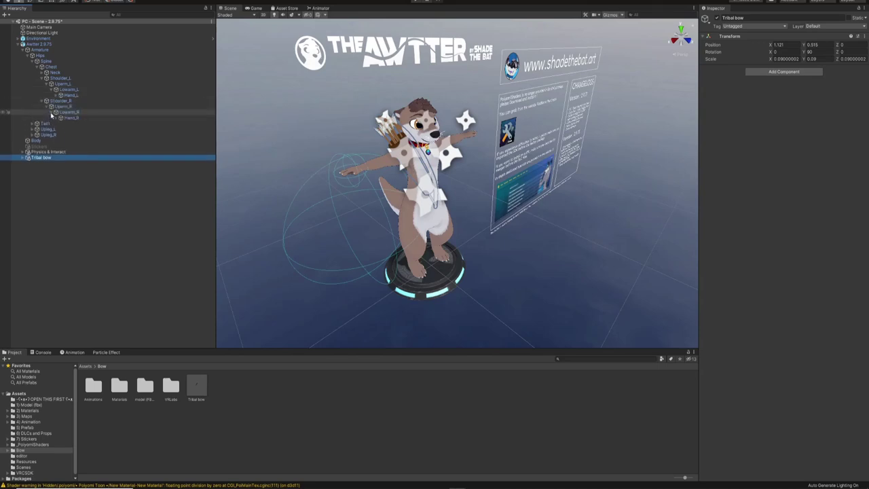
Reparent the Tribal bow's Left hand object to Hand_L, its Right hand object to Hand_R and its Back object to Chest.
left_click(23, 157)
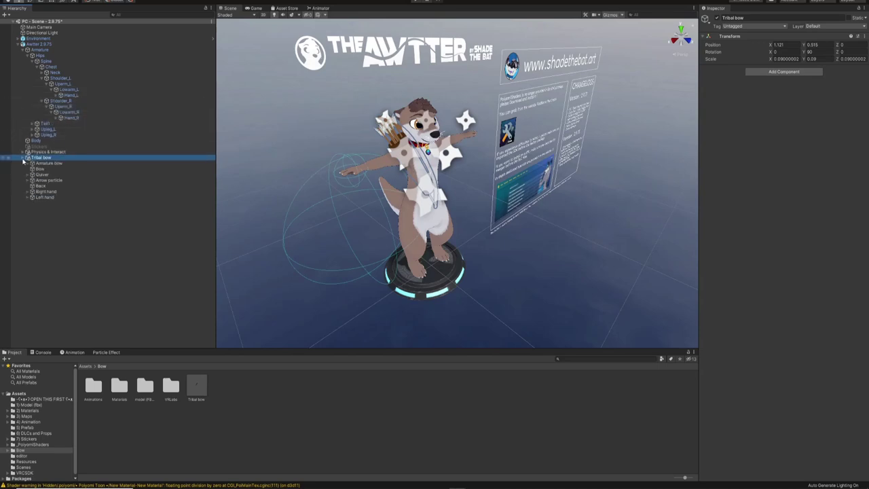
left_click_drag(43, 197, 72, 96)
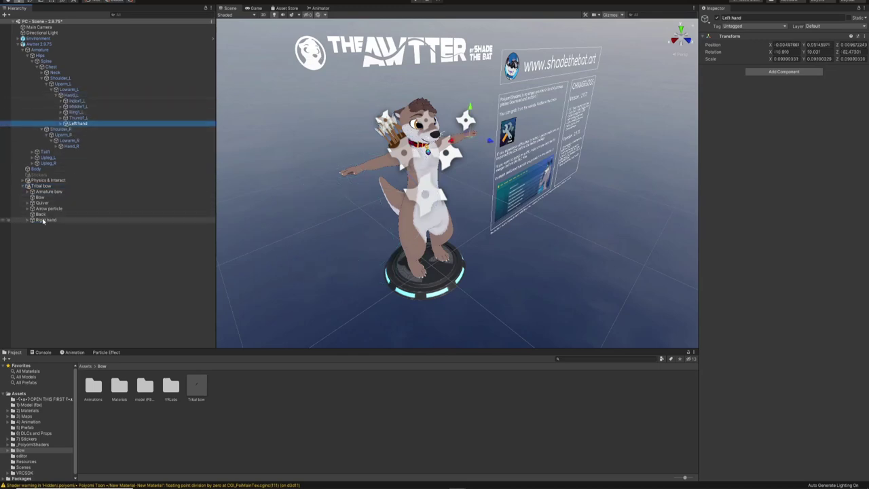
left_click(66, 220)
left_click_drag(65, 219, 71, 147)
left_click_drag(40, 243, 55, 67)
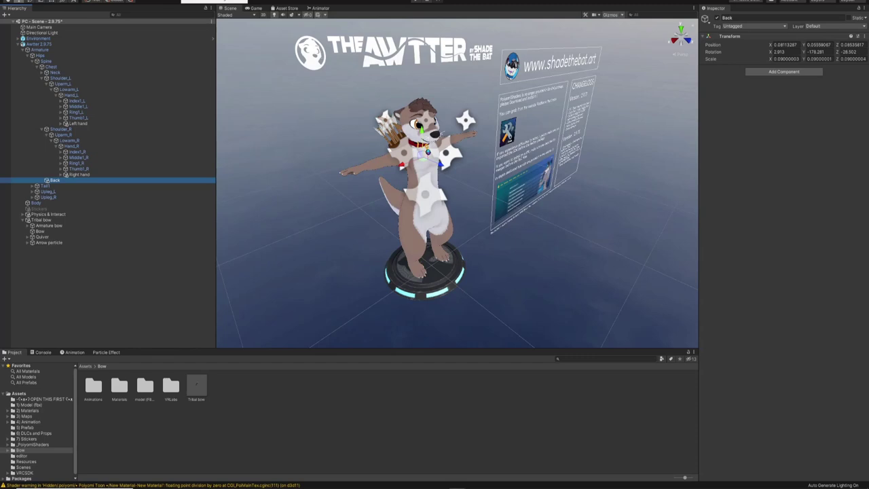
Open the AV3 Manager, dock it beside the Inspector and assign Awtter 2.9.75 as its avatar.
left_click(191, 2)
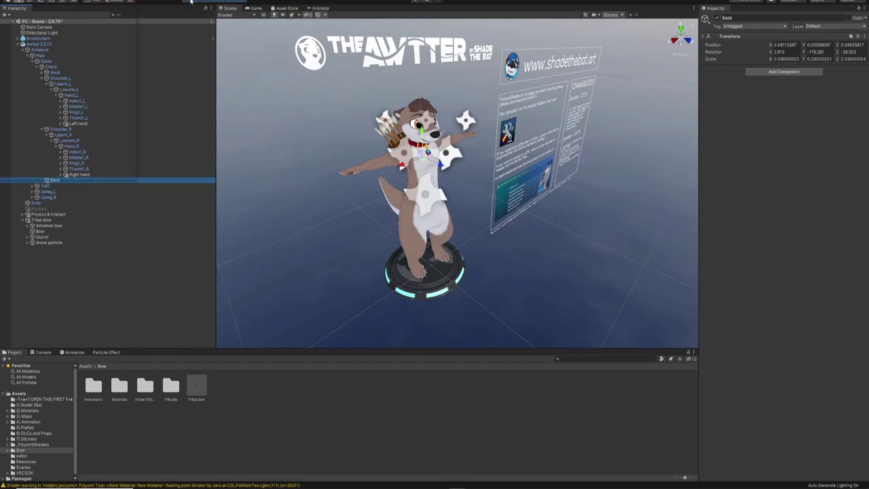
left_click_drag(6, 4, 771, 14)
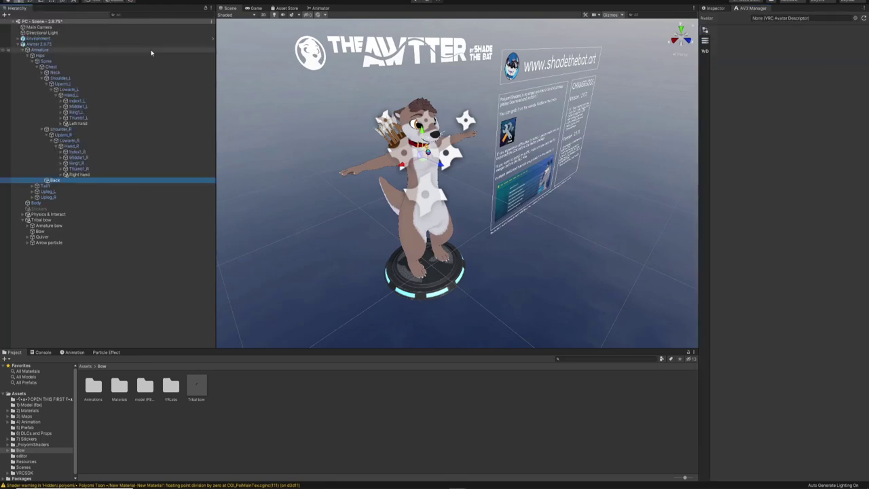
left_click_drag(151, 44, 769, 21)
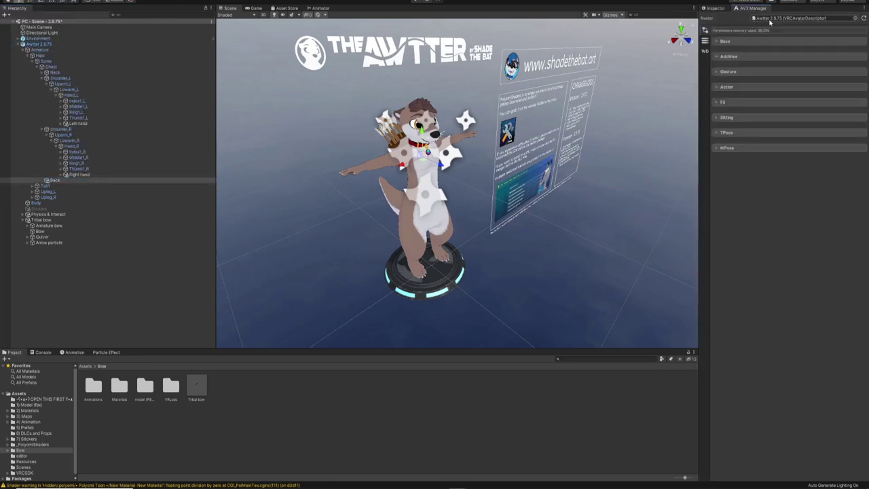
Merge the Bow FX animator from Bow's Animations folder into the avatar's current FX controller without any parameter suffixes.
left_click(717, 104)
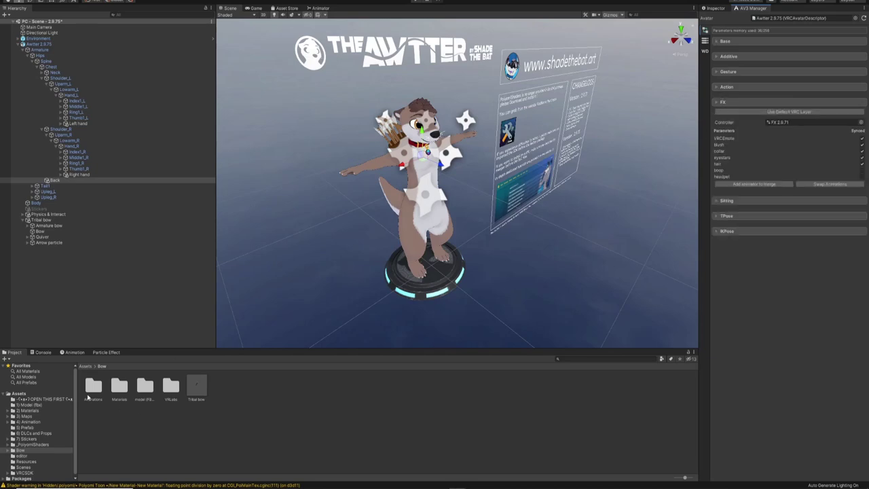
double_click(89, 394)
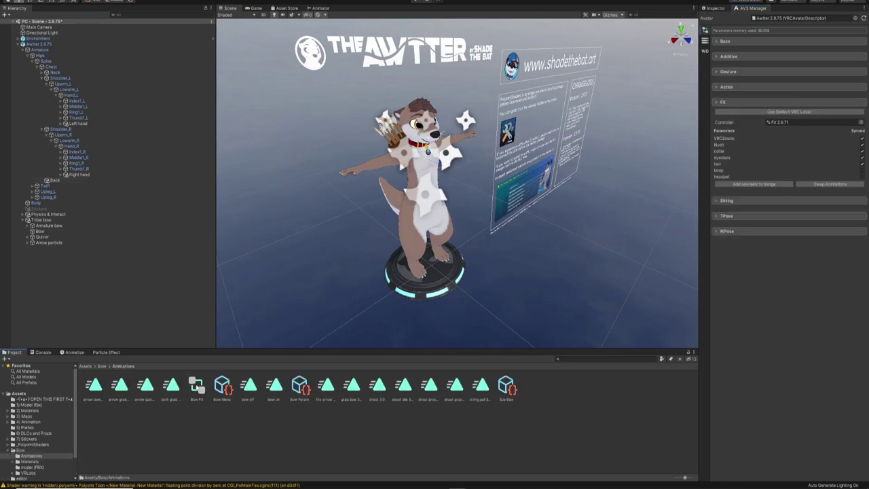
left_click(731, 185)
left_click_drag(196, 385, 774, 198)
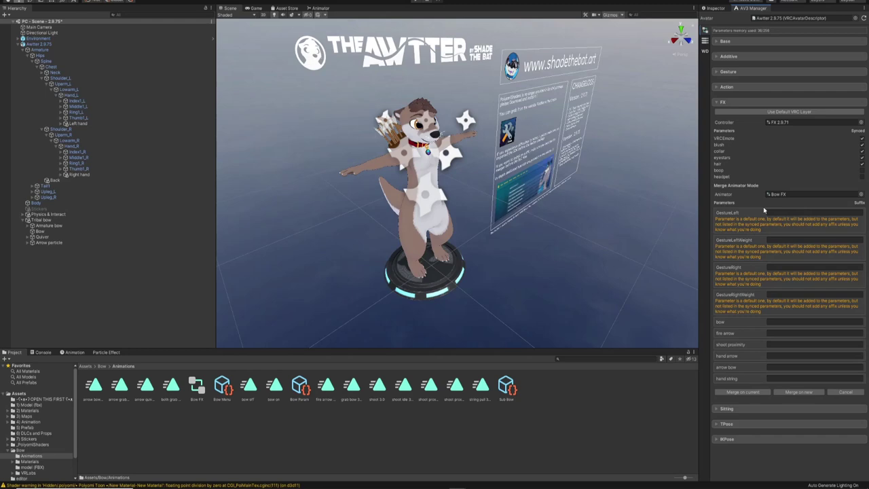
left_click(742, 393)
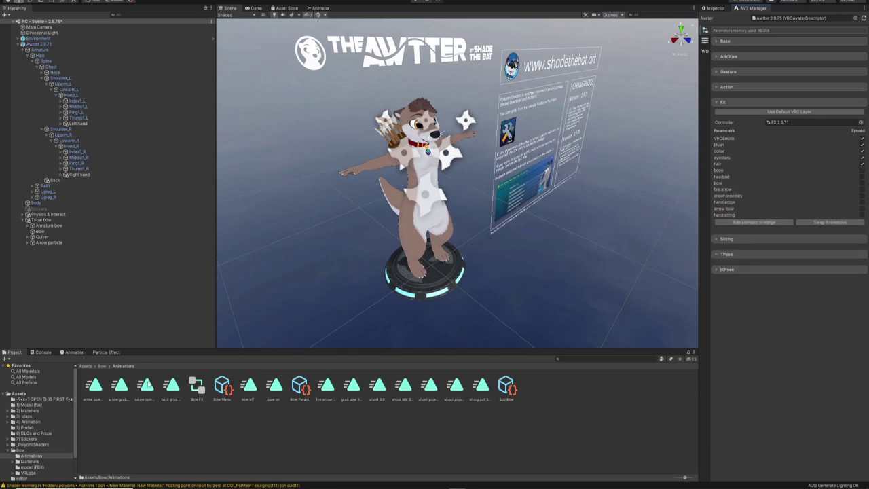
Open FX 2.9.71 from the 4) Animation folder and examine its layers, the shoot layer's transition conditions and the controller parameters.
left_click(102, 367)
left_click(85, 367)
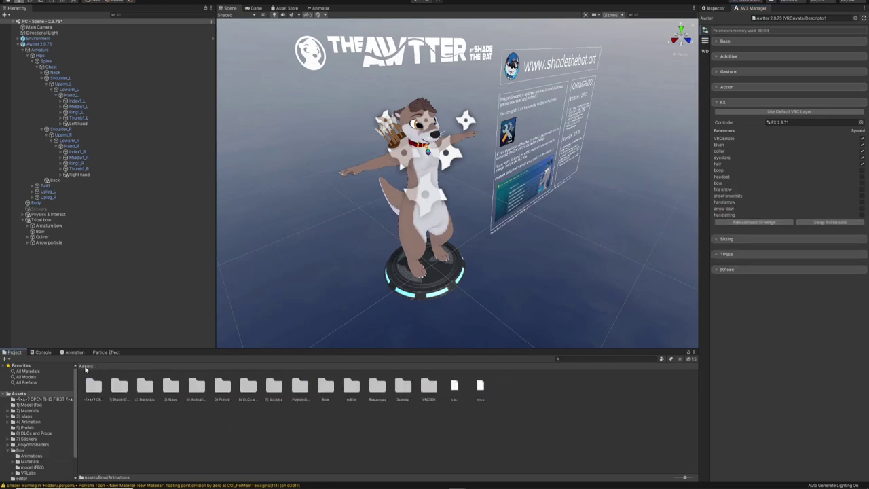
double_click(197, 385)
double_click(222, 386)
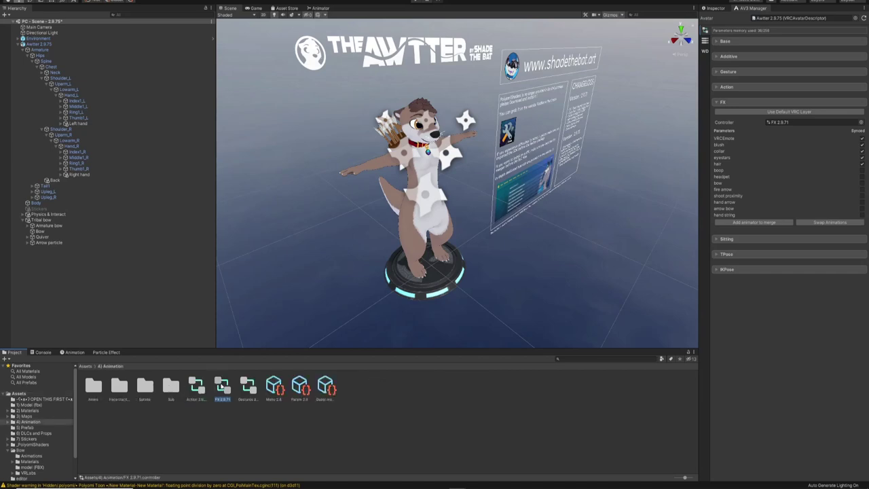
left_click(269, 243)
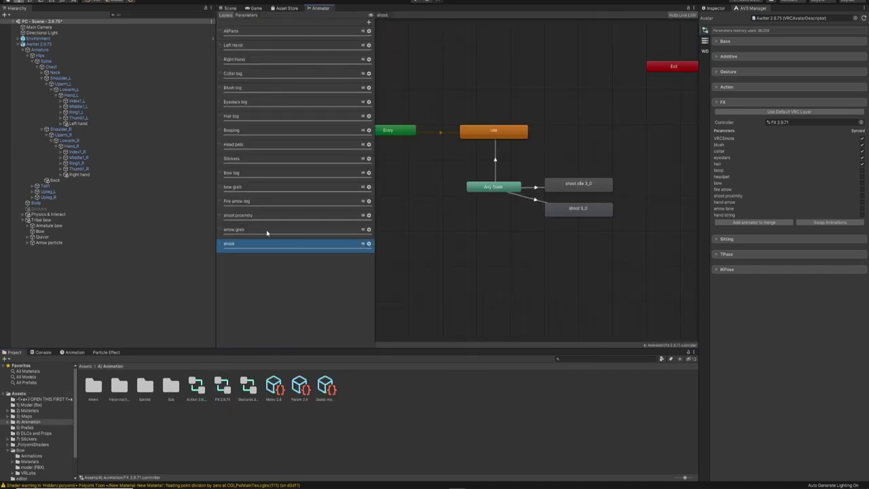
left_click(536, 199)
left_click(536, 189)
left_click(710, 8)
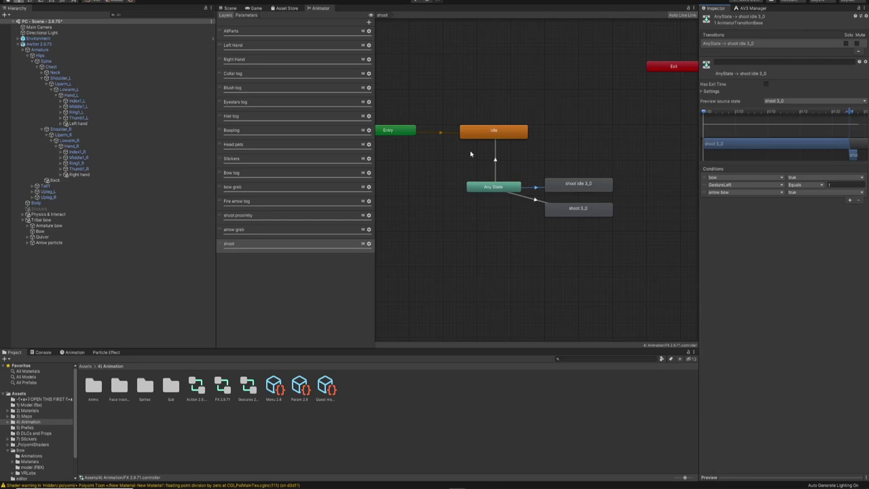
left_click(263, 161)
left_click(257, 129)
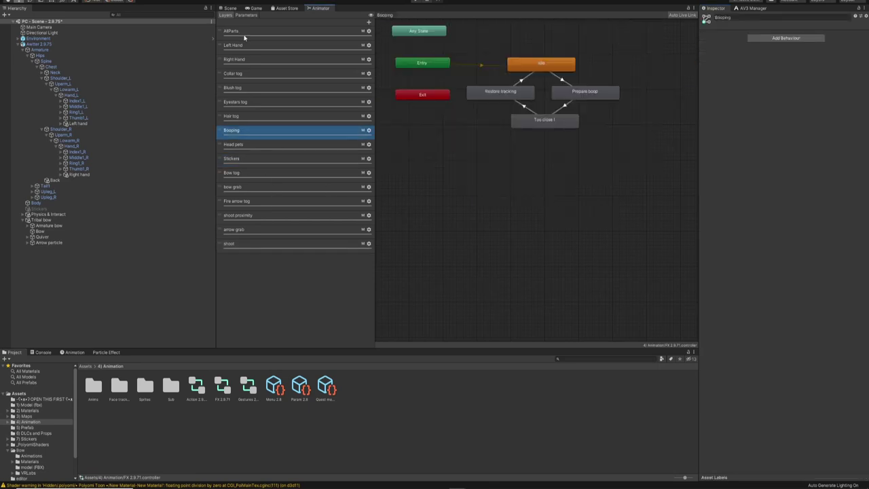
left_click(247, 15)
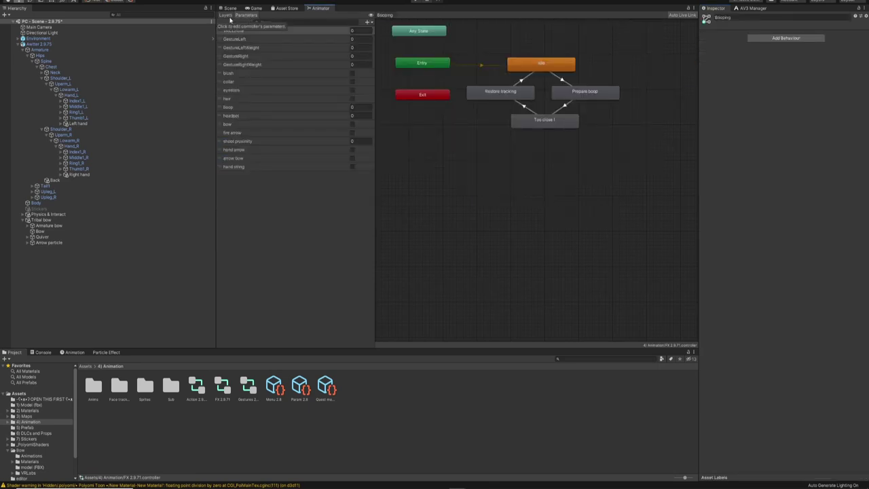
left_click(227, 16)
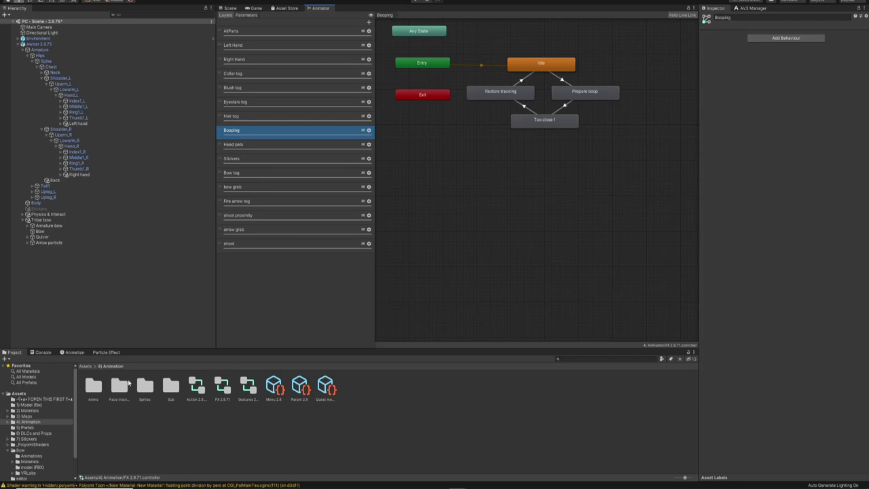
Examine the avatar's Param 2.8 asset and the Bow Param asset in Bow's Animations folder to compare their parameters.
left_click(298, 388)
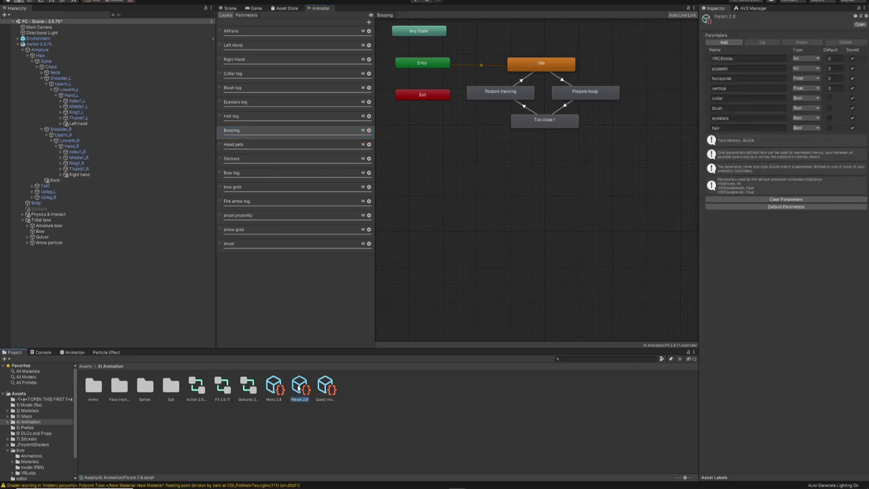
left_click(85, 367)
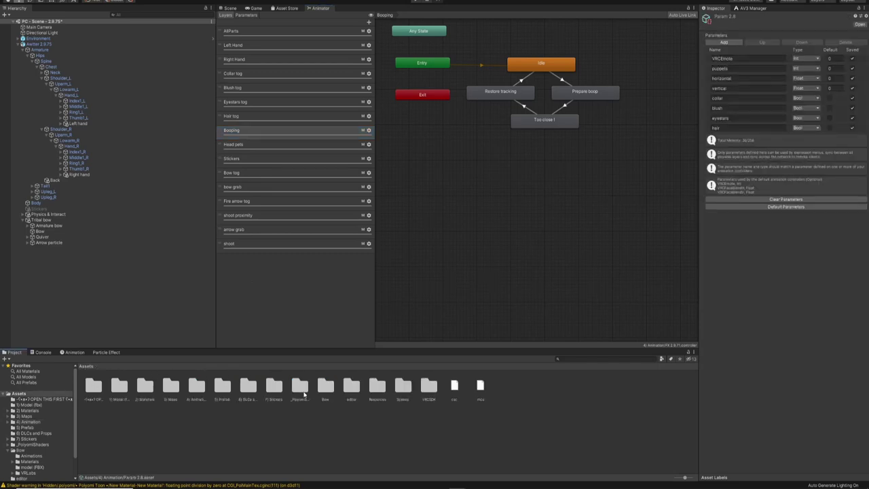
double_click(326, 387)
double_click(98, 386)
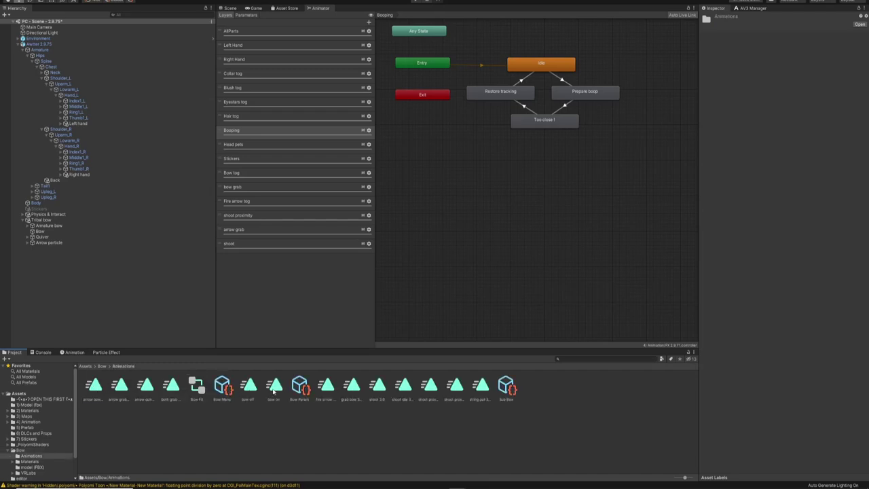
left_click(299, 388)
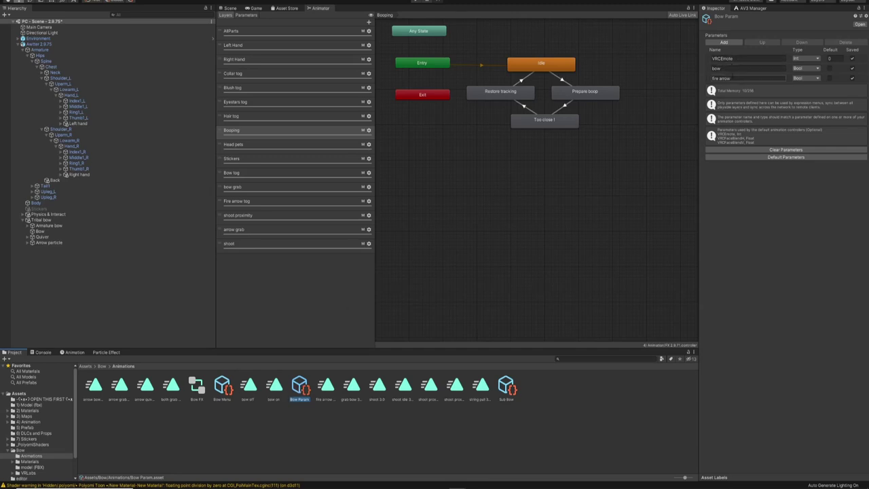
Add two Bool parameters to the Param 2.8 asset in the 4) Animation folder, naming the first one bow.
left_click(101, 366)
left_click(85, 366)
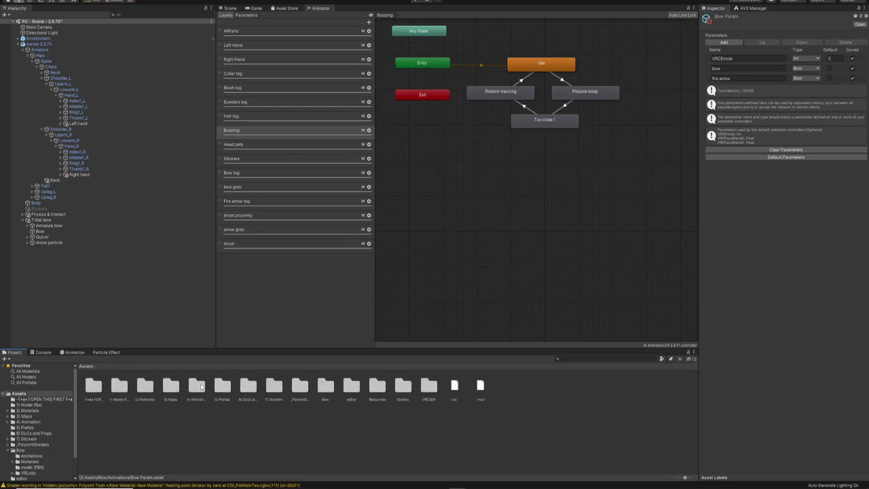
double_click(196, 386)
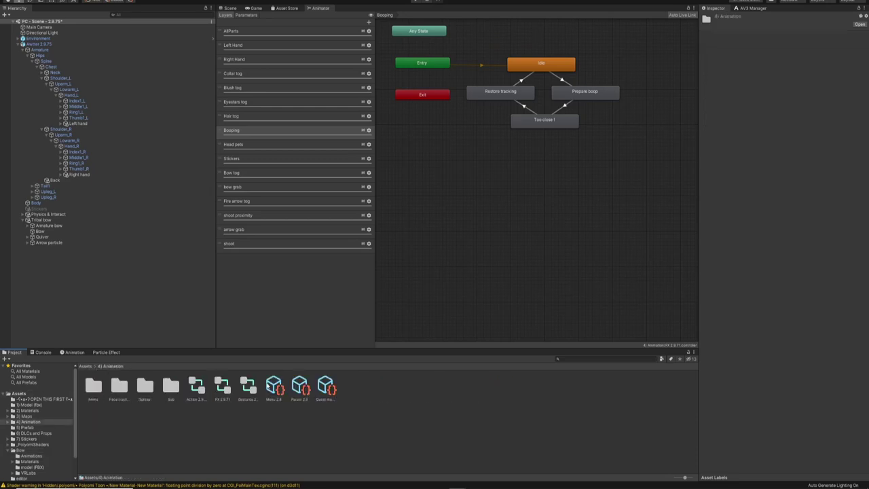
left_click(300, 387)
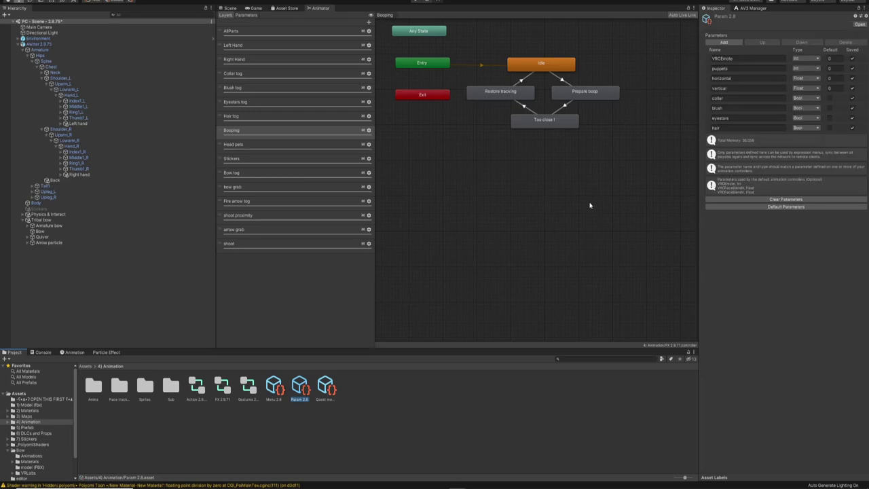
left_click(724, 42)
left_click(730, 137)
type("bo")
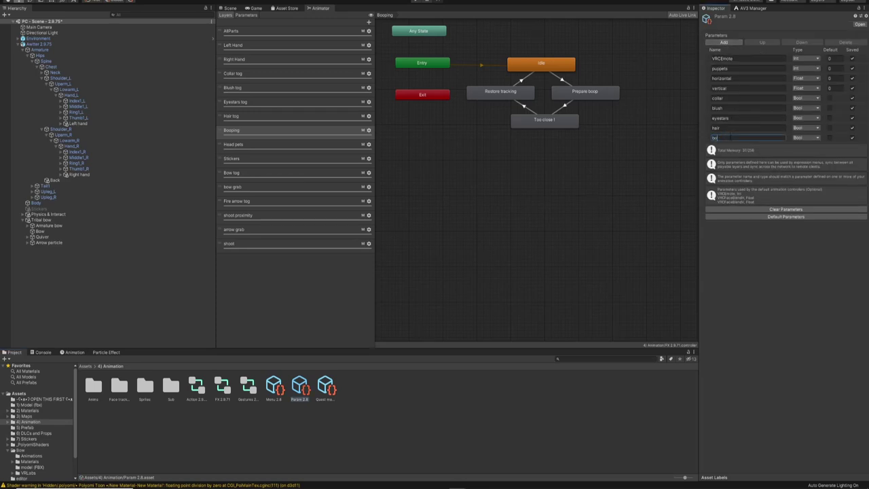
type("w")
left_click(724, 42)
left_click(726, 147)
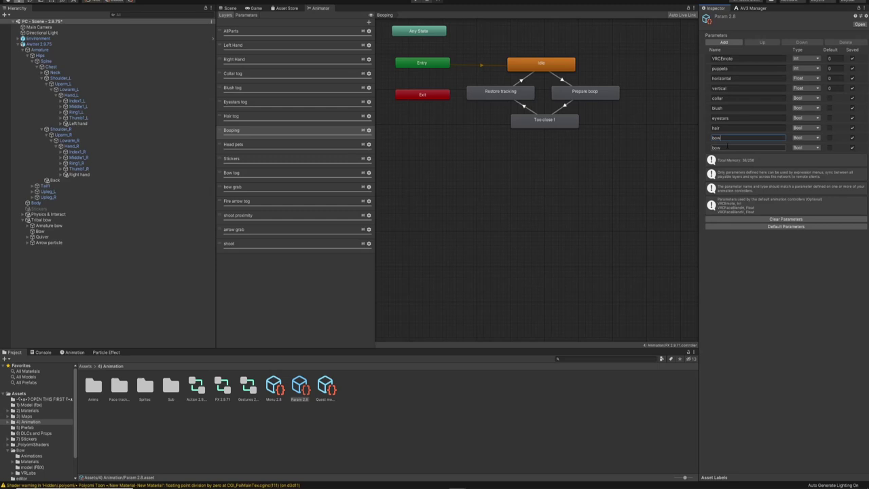
type("d")
Open Menu 2.8 in the 4) Animation folder and add a new control to it.
left_click(87, 367)
double_click(197, 386)
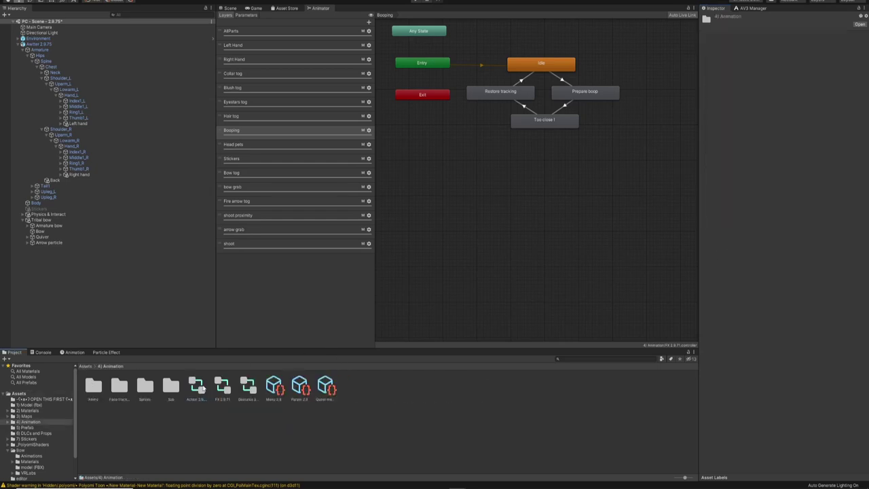
left_click(84, 367)
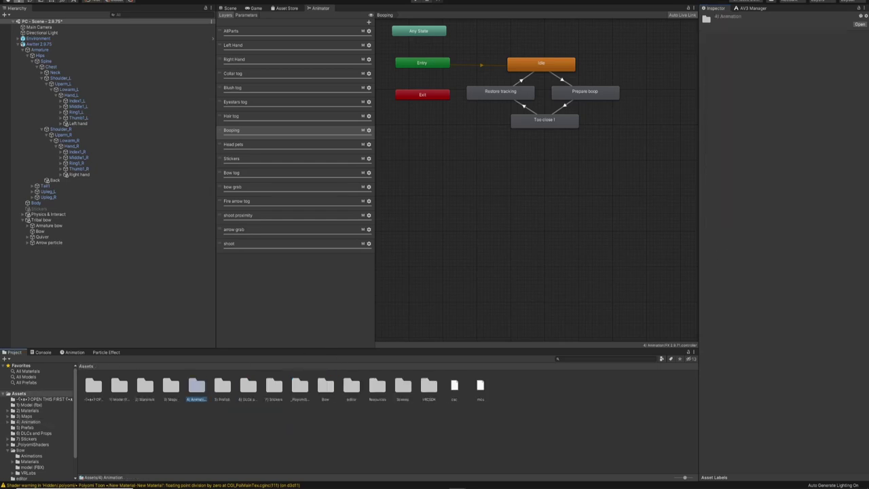
key("ctrl+z")
double_click(197, 387)
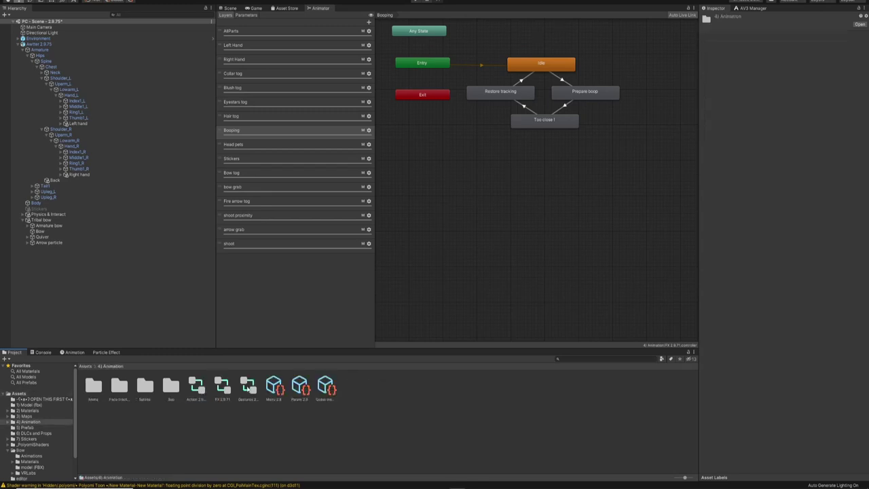
left_click(274, 387)
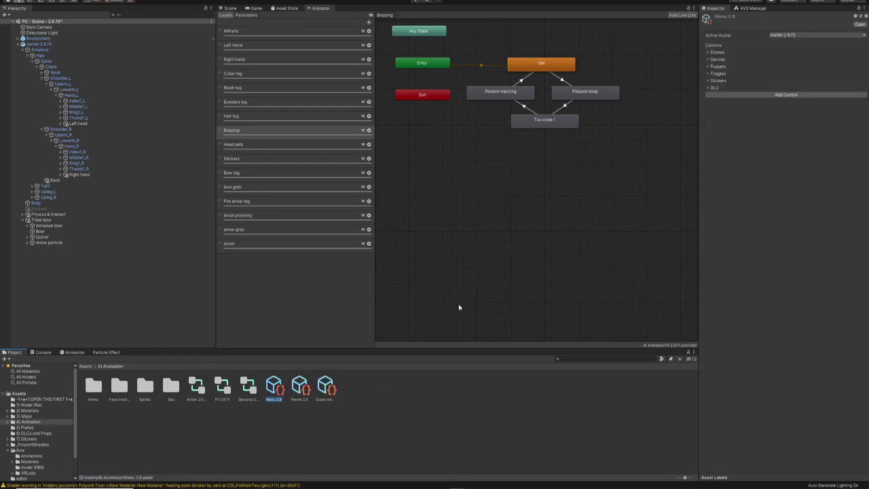
left_click(726, 95)
left_click(710, 95)
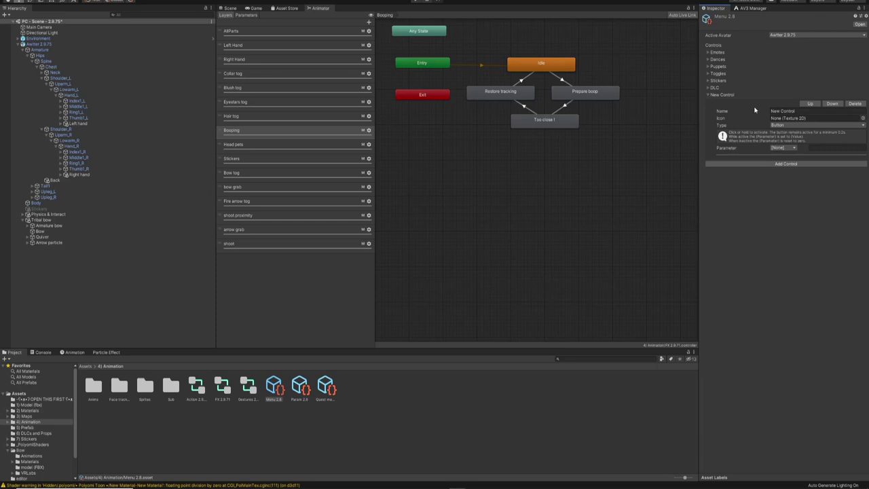
Name the new control bow, set its type to Sub Menu and assign Sub Bow as its submenu.
left_click(781, 111)
type("bow")
left_click(815, 125)
left_click(787, 148)
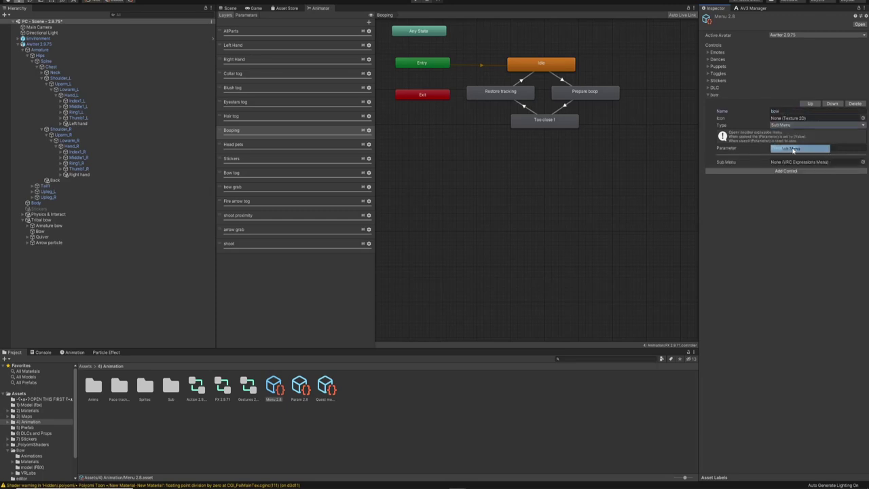
left_click(862, 162)
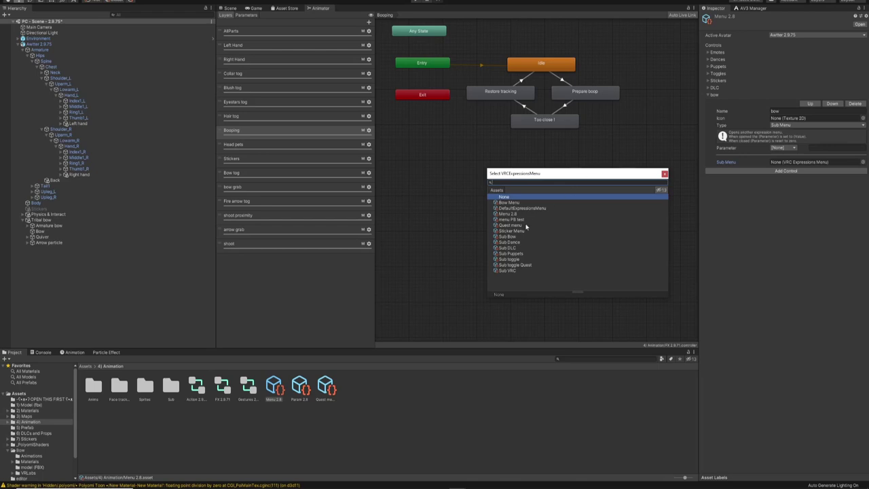
left_click(513, 237)
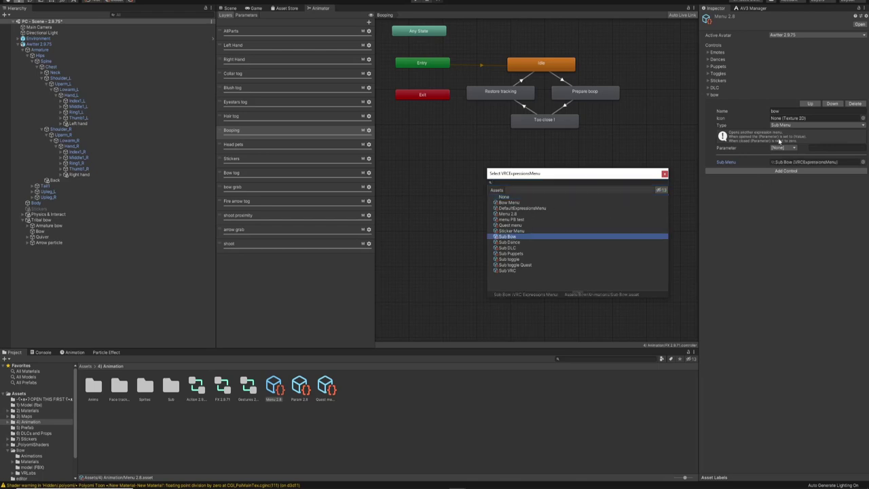
Set the bow control's icon to the bow on texture.
left_click(862, 118)
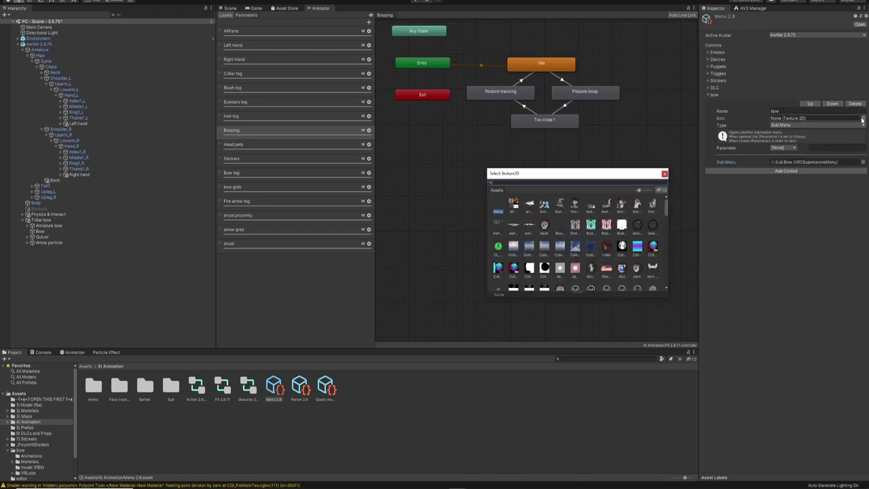
type("tog")
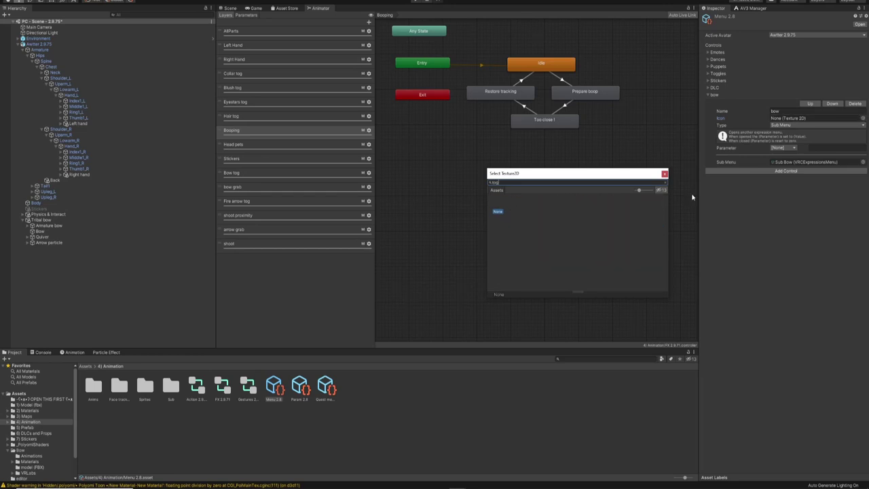
key("BackSpace")
key("BackSpace")
key("BackSpace")
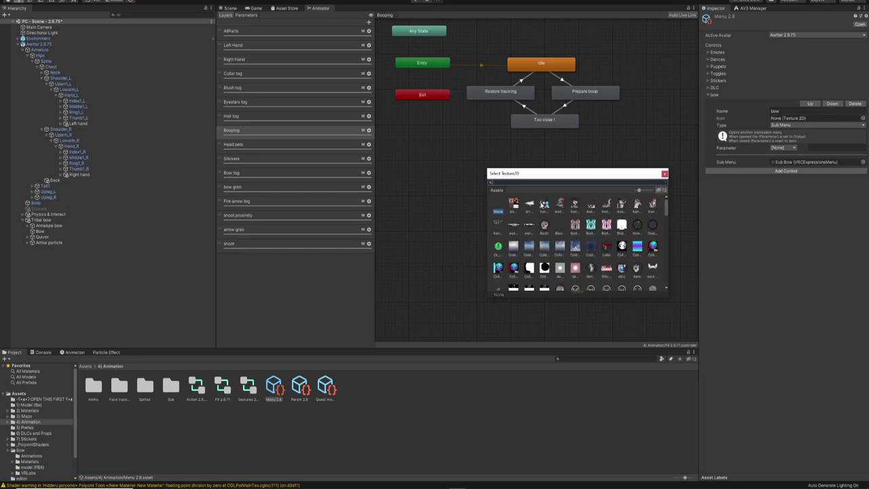
type("bo")
left_click(610, 206)
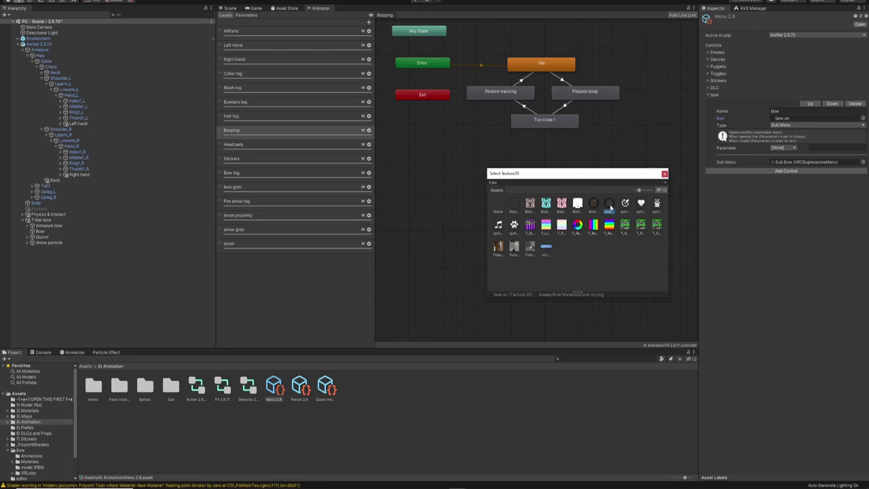
left_click(757, 215)
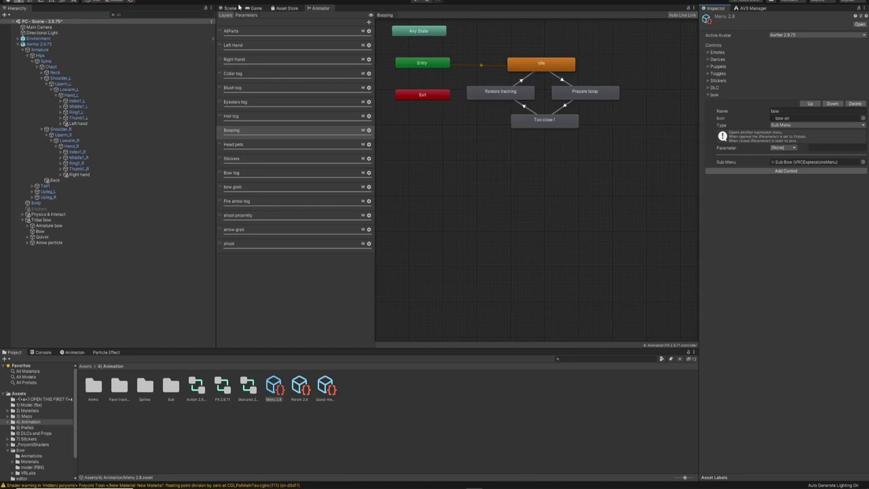
Set the bow Handle's Parent Constraint weights to 0 for Back and 1 for Left hand in the scene.
left_click(230, 8)
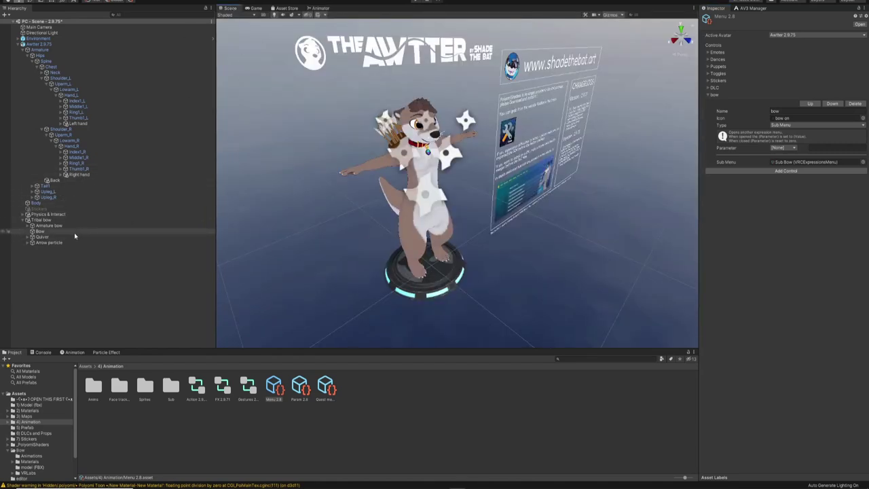
right_click_drag(293, 191, 190, 197)
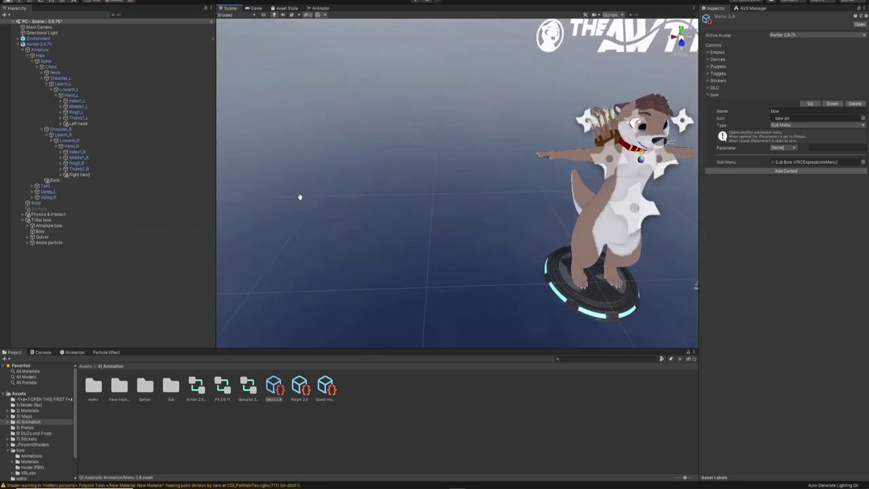
middle_click_drag(301, 196, 192, 196)
scroll(298, 190, "up", 4)
right_click_drag(298, 190, 324, 165)
middle_click_drag(342, 181, 321, 154)
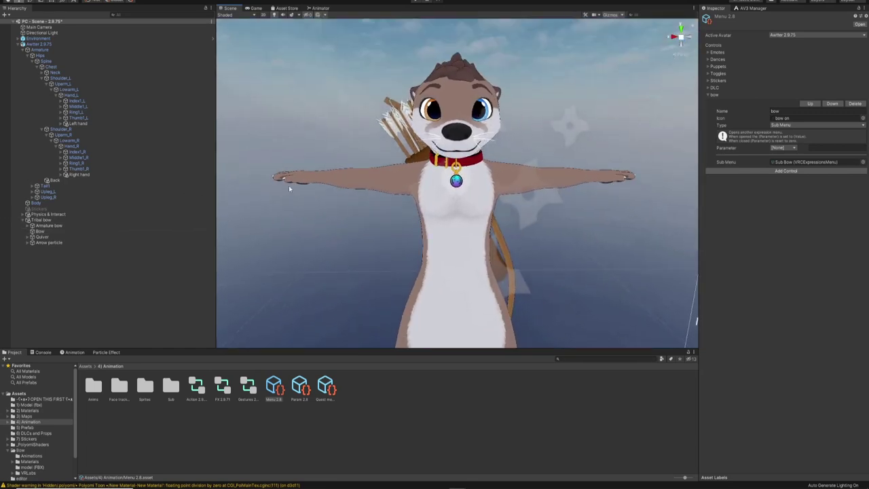
left_click(27, 225)
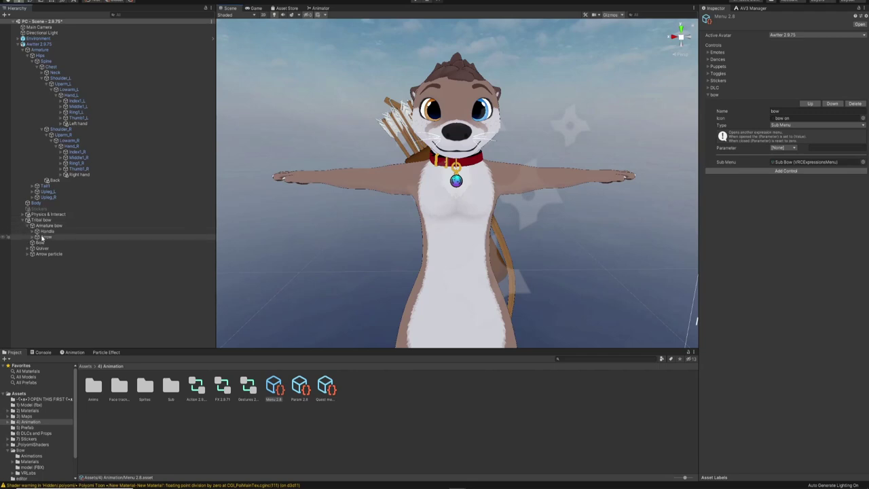
left_click(42, 231)
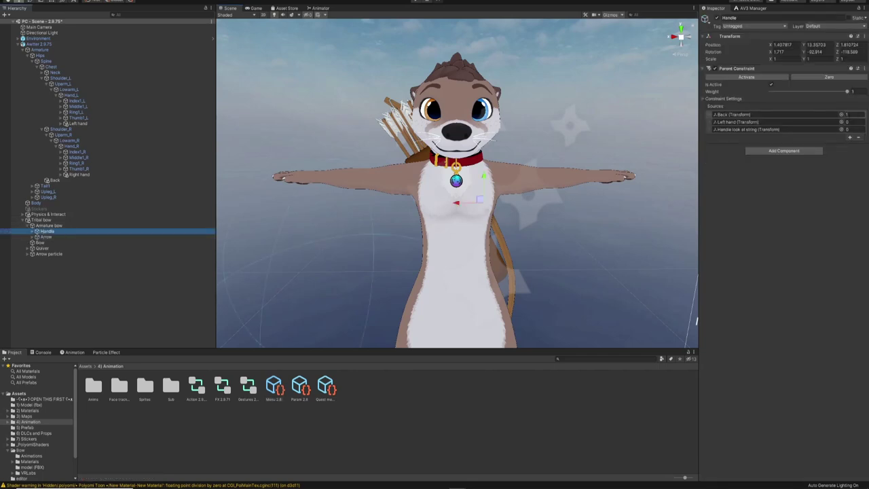
left_click(858, 114)
type("0")
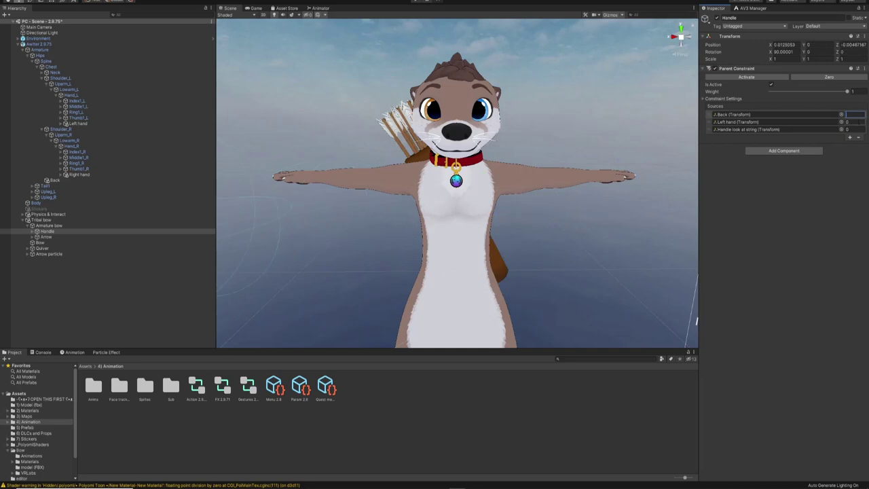
left_click(854, 122)
type("1")
right_click_drag(670, 154, 512, 200)
Try moving the Left hand hold object, undo it, and try adjusting its parent Left hand object at the bow grip.
left_click(75, 123)
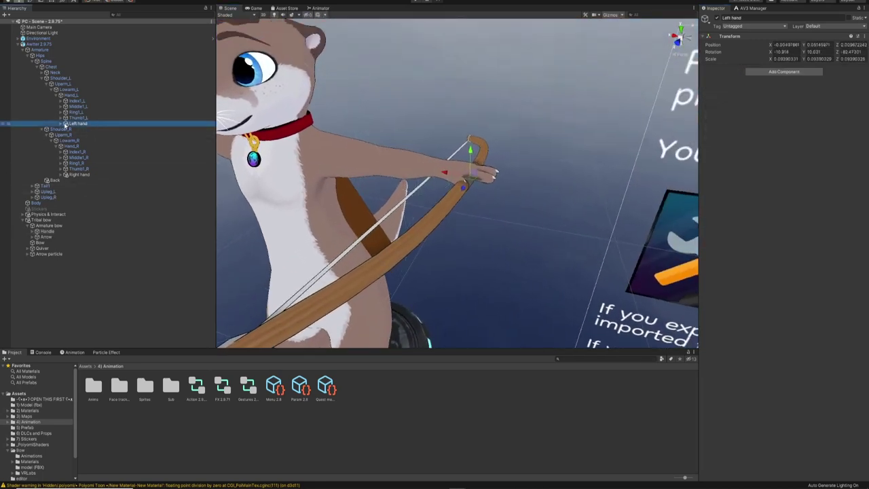
left_click(61, 125)
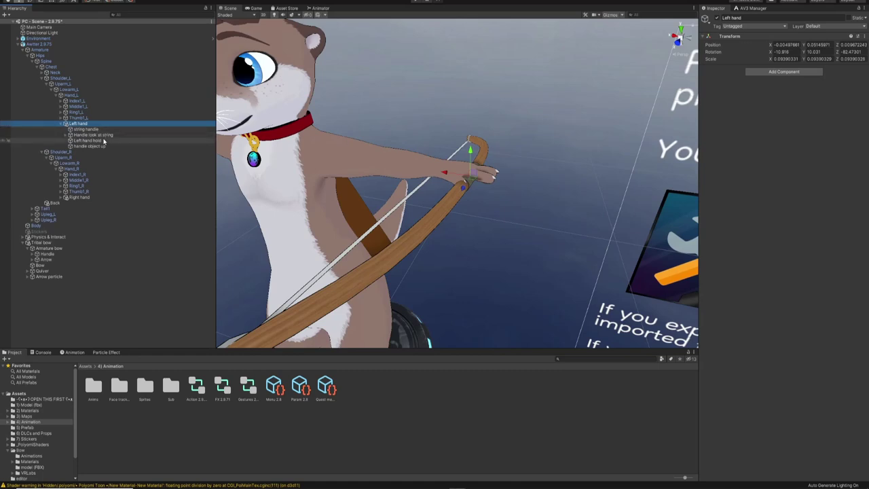
left_click(87, 140)
left_click_drag(448, 172, 478, 188)
key("ctrl+z")
left_click(84, 123)
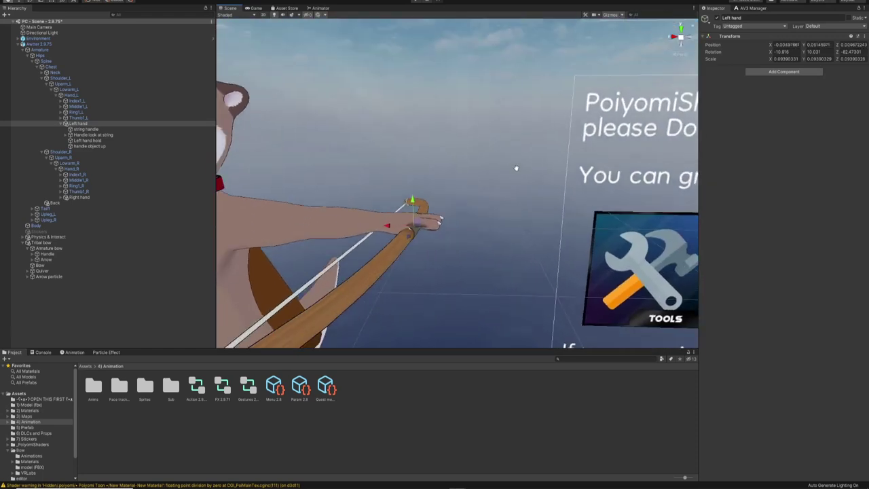
mouse_move(422, 202)
left_mouse_down()
mouse_move(413, 198)
mouse_move(444, 219)
mouse_move(424, 211)
left_mouse_up()
left_click(30, 2)
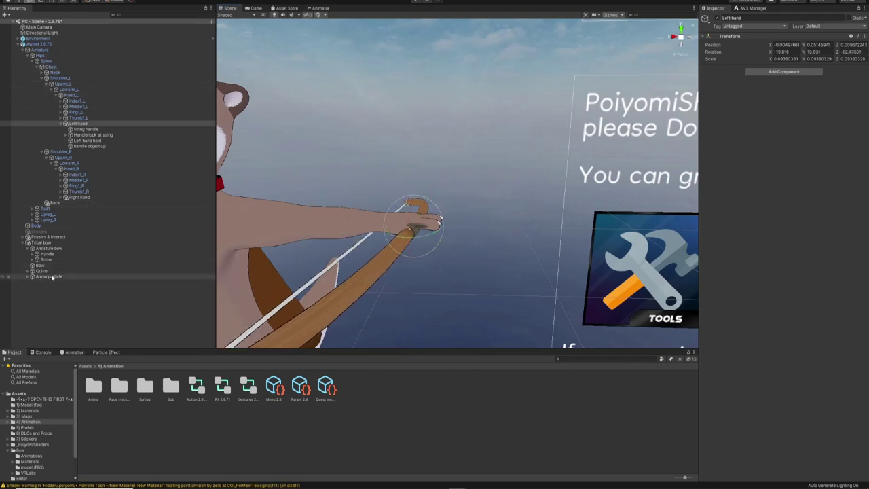
Return the bow to the avatar's back by setting the Handle's constraint weights to 0 for Left hand and 1 for Back.
left_click(48, 254)
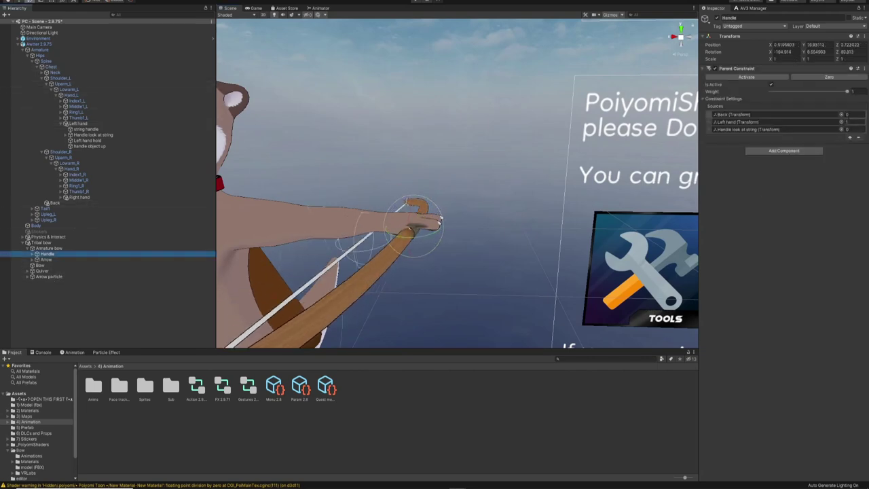
left_click(853, 122)
type("0")
left_click(853, 114)
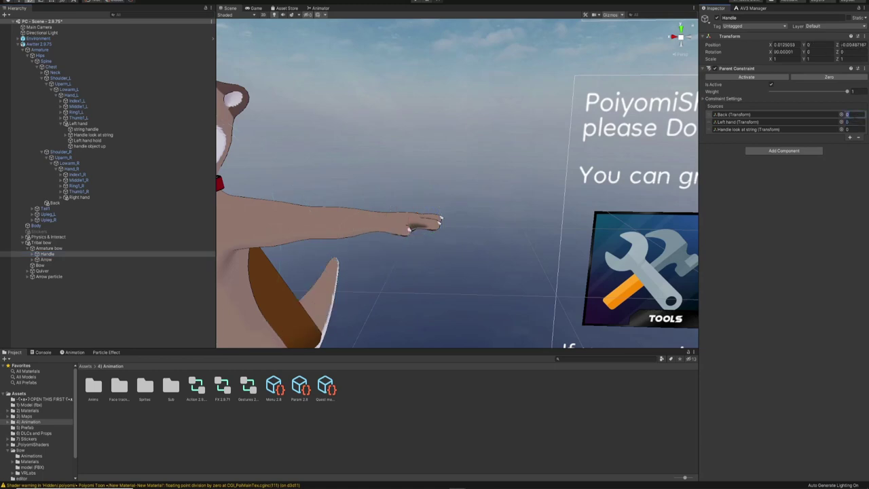
type("1")
right_click_drag(513, 189, 438, 218)
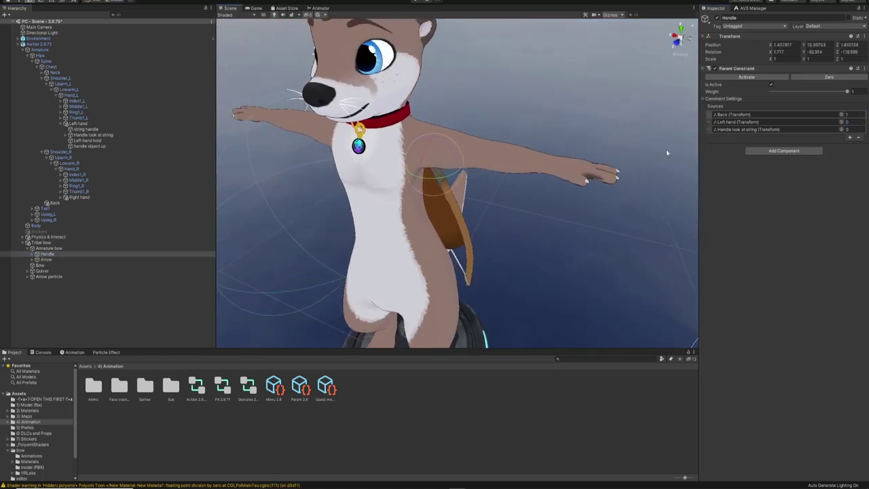
Set the Arrow's Parent Constraint weights to 0 for Arrow Quiver and 1 for Arrow hand.
left_click(38, 260)
left_click(32, 260)
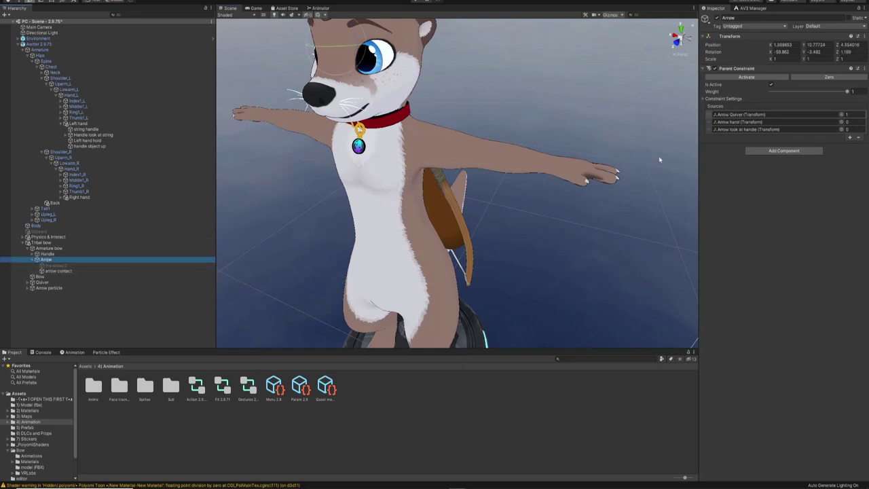
left_click(853, 114)
type("0")
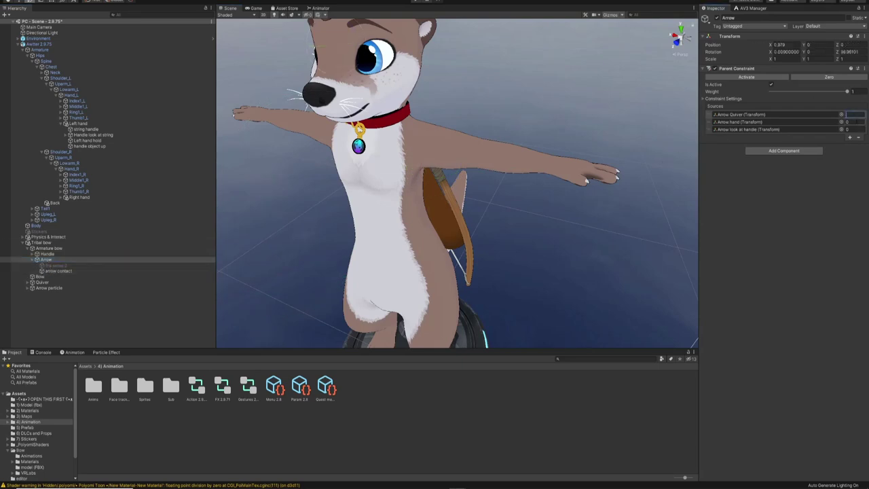
left_click(853, 122)
type("1f")
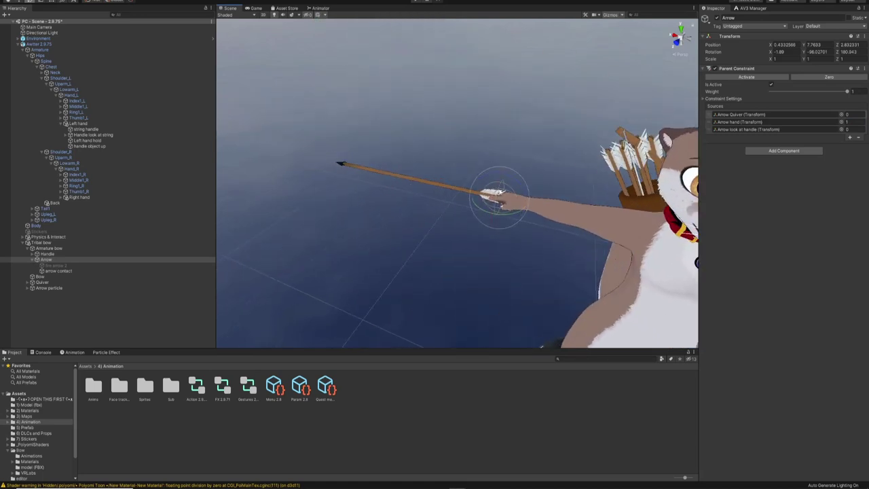
left_click_drag(516, 204, 673, 217, "alt")
middle_click_drag(672, 217, 595, 169)
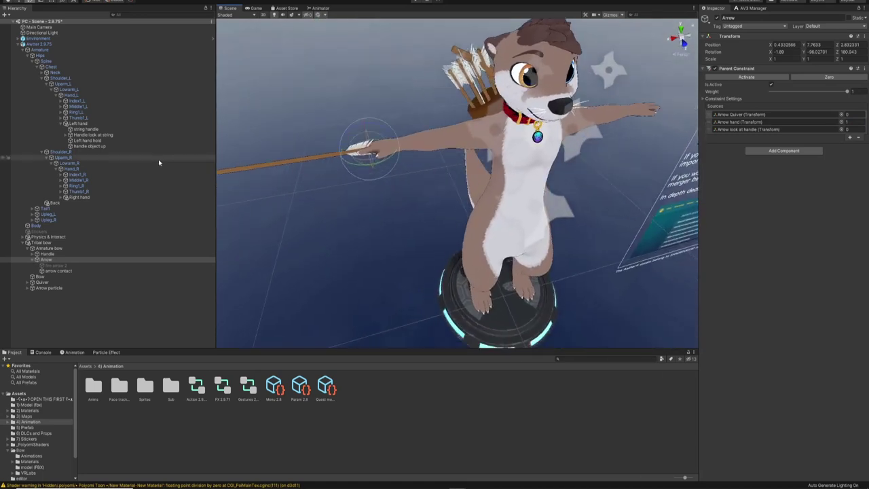
Try moving the Right hand object that holds the arrow, then undo the move.
left_click(66, 197)
left_click(83, 214)
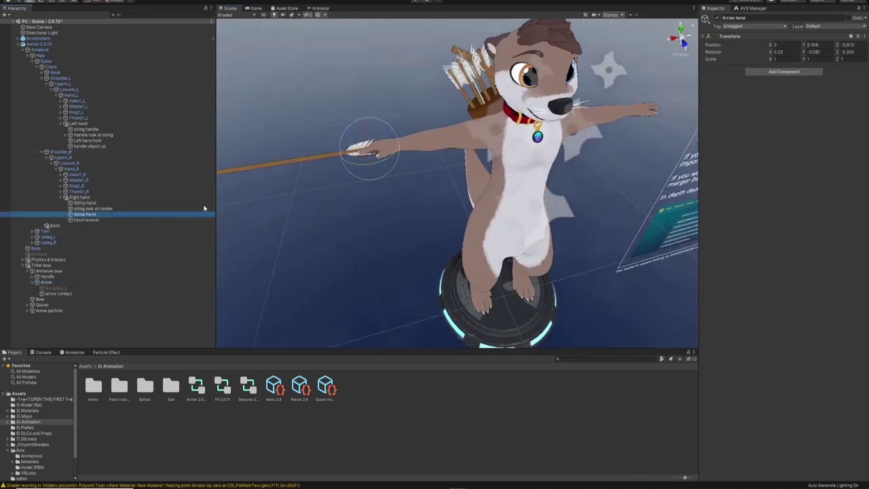
left_click(80, 197)
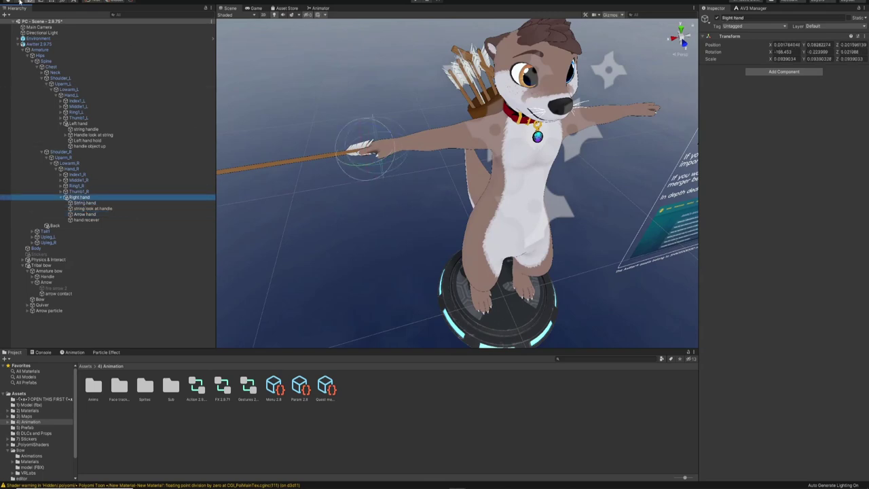
mouse_move(363, 132)
left_mouse_down()
mouse_move(348, 85)
mouse_move(367, 130)
left_mouse_up()
key("ctrl+z")
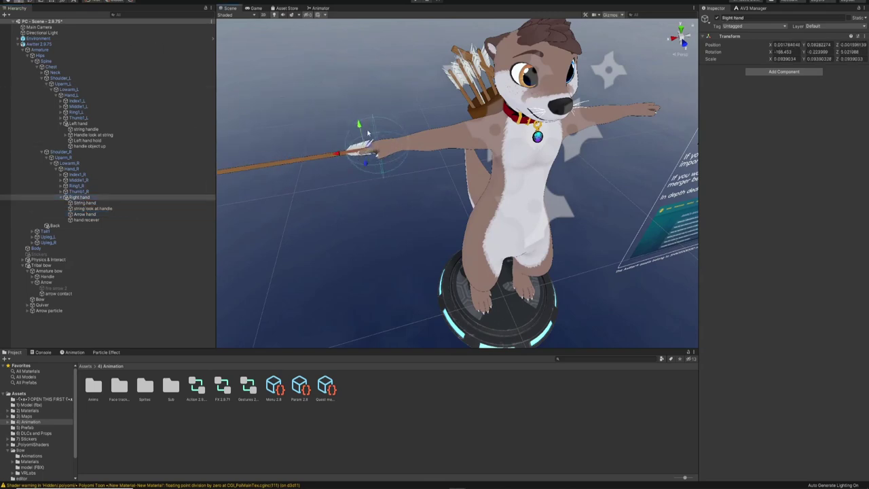
Examine up close how the arrow's feathered end sits in the avatar's right hand.
key("f")
scroll(392, 165, "up", 10)
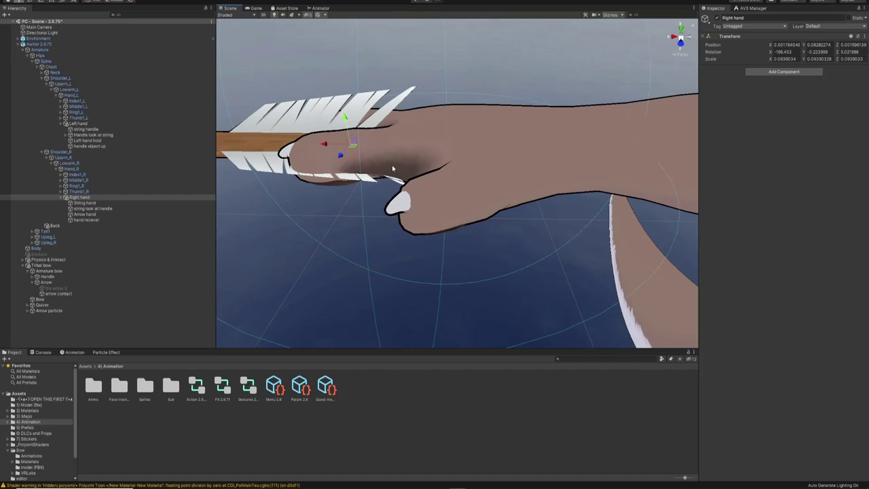
right_click_drag(392, 165, 419, 206)
middle_click_drag(419, 206, 453, 225)
left_click_drag(453, 224, 401, 246, "alt")
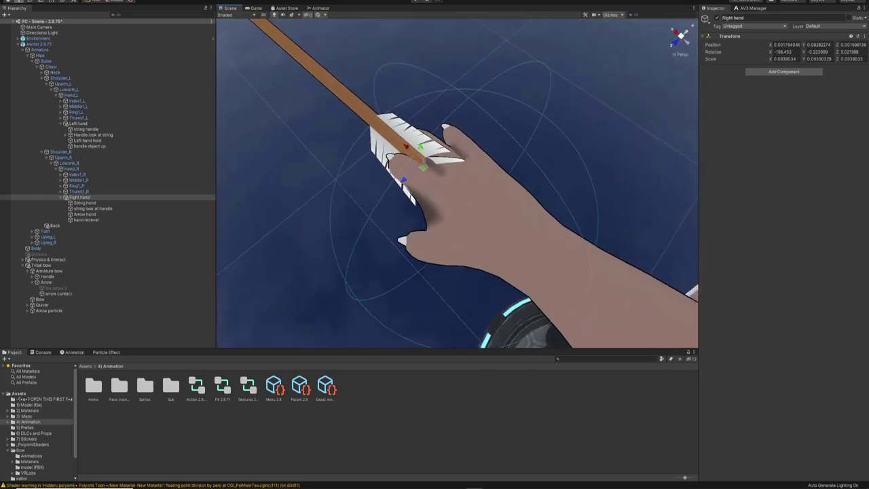
Return the arrow to the quiver by setting its Parent Constraint weights to 0 for Arrow hand and 1 for Arrow Quiver.
left_click(46, 282)
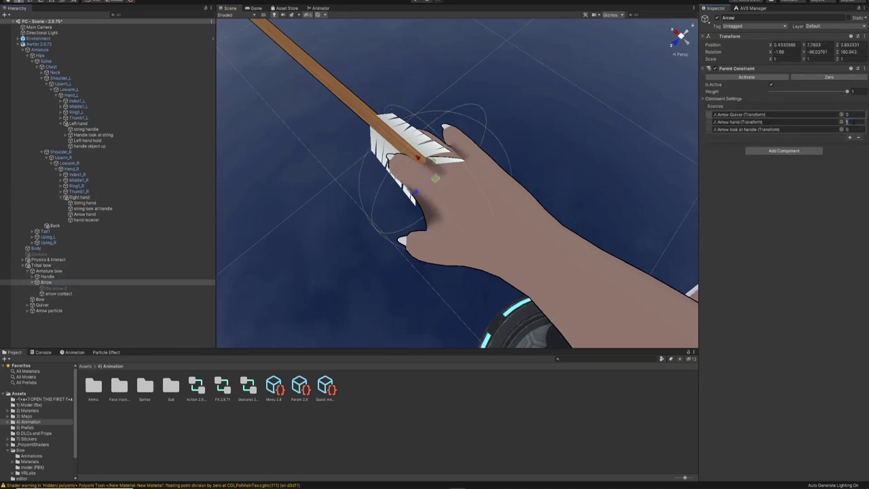
key("BackSpace")
scroll(456, 183, "down", 10)
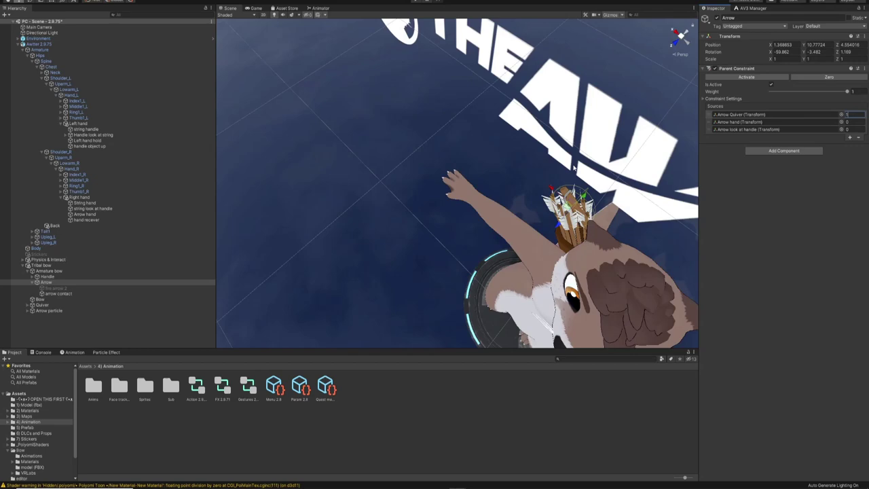
right_click_drag(571, 251, 628, 170)
middle_click_drag(608, 140, 607, 81)
left_click_drag(607, 82, 604, 67, "alt")
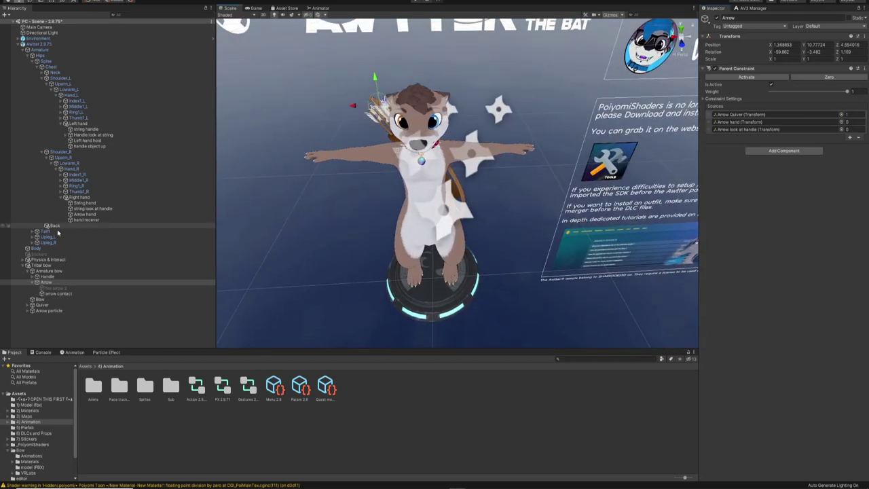
Try moving the whole Tribal bow object in the scene, then undo the change and deselect it.
left_click(41, 265)
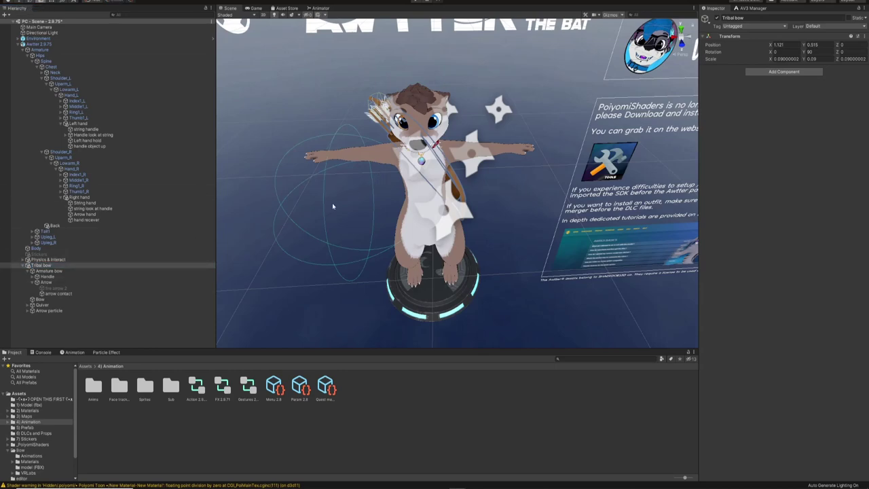
scroll(332, 205, "down", 5)
left_click_drag(313, 213, 336, 206)
key("ctrl+z")
key("ctrl+z")
right_click_drag(473, 212, 475, 206)
scroll(475, 205, "up", 10)
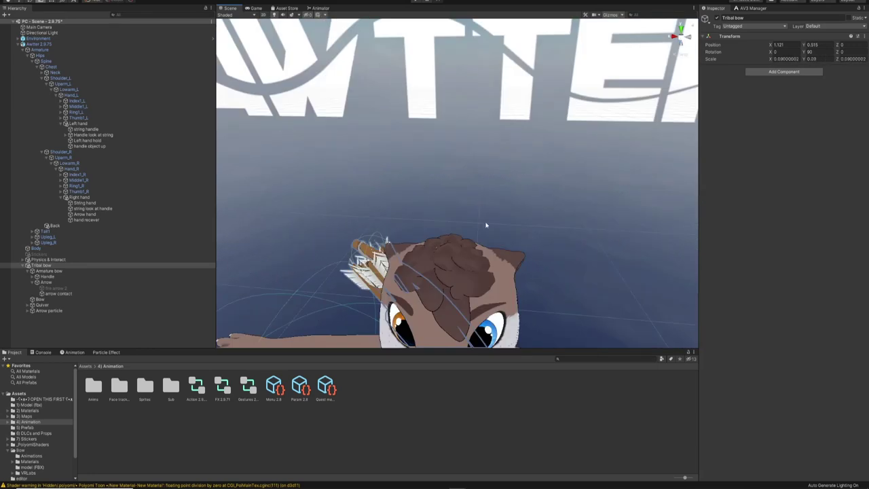
middle_click_drag(487, 225, 543, 129)
left_click(590, 123)
scroll(518, 187, "down", 5)
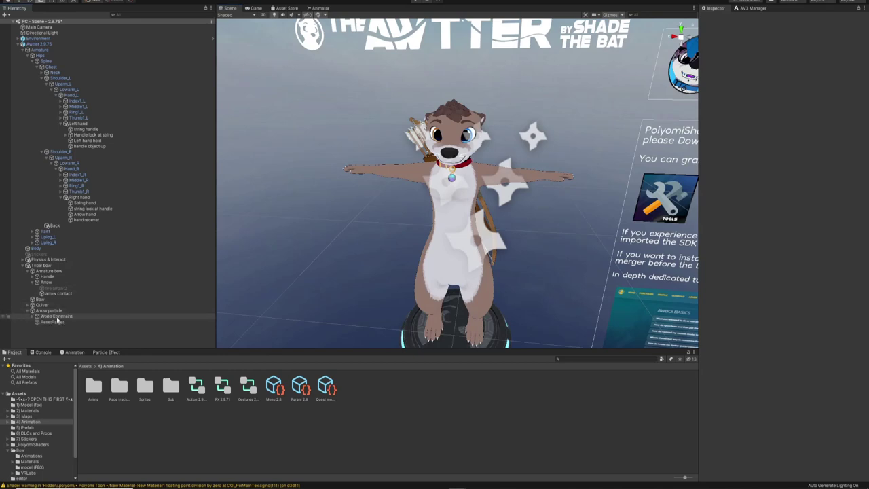
Inspect the Particle System settings of the arrow particle object in the World Constraint's Container under Arrow particle.
left_click(32, 317)
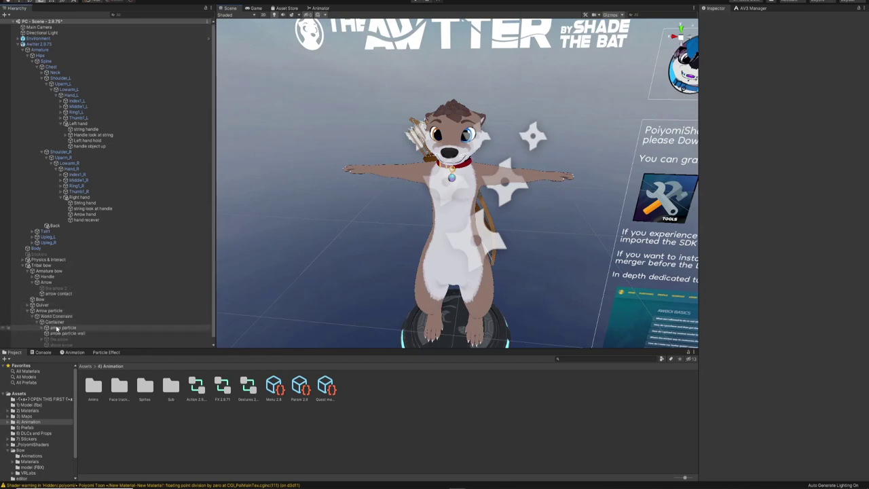
left_click(55, 323)
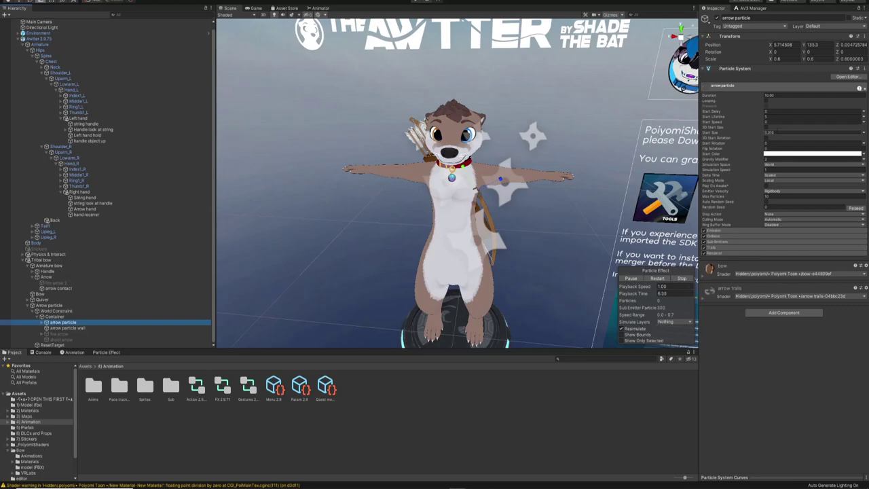
scroll(350, 260, "down", 3)
scroll(367, 258, "up", 3)
middle_click_drag(486, 297, 419, 239)
right_click_drag(498, 229, 437, 229)
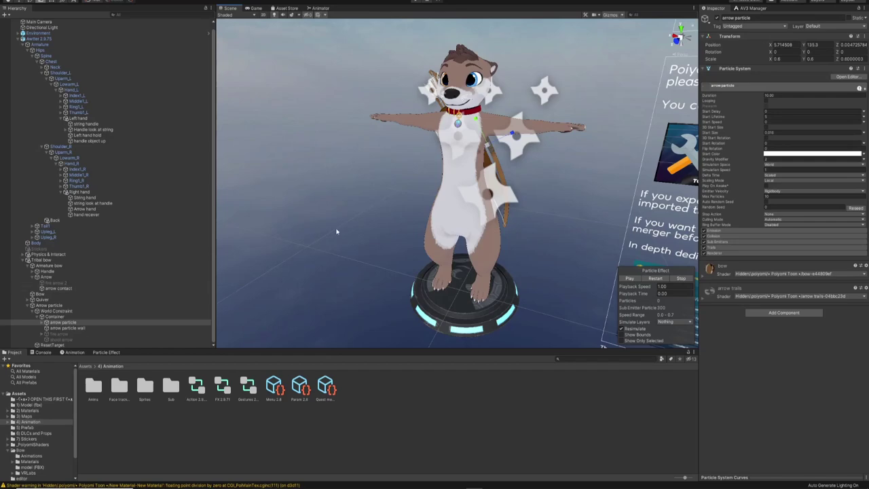
right_click_drag(371, 203, 268, 237)
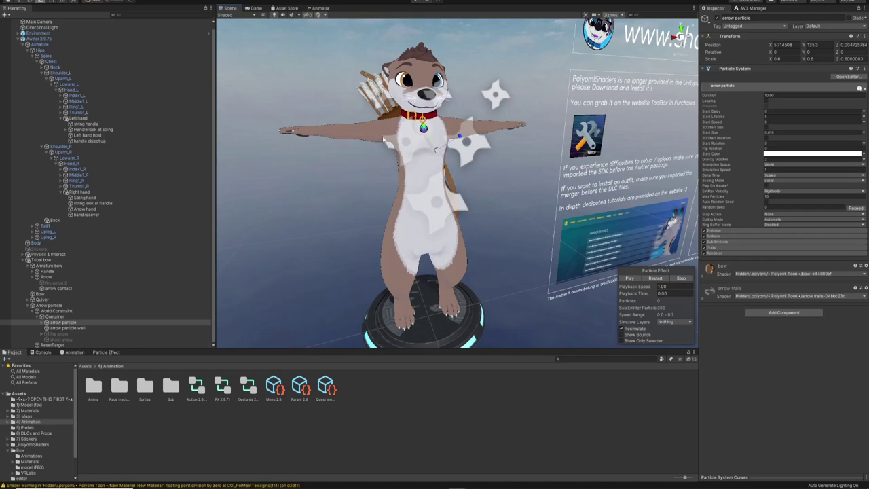
Deactivate the Tribal bow object and check the avatar from the side without it.
left_click(41, 260)
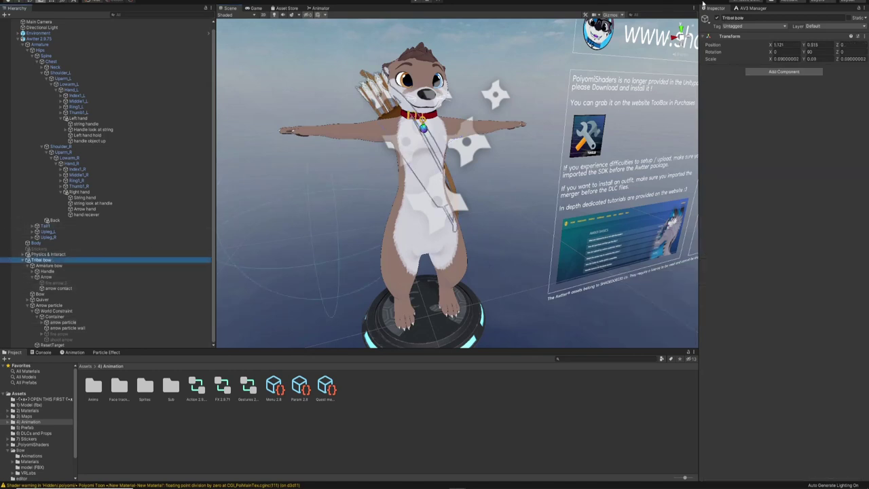
left_click(717, 18)
right_click_drag(349, 143, 566, 162)
middle_click_drag(491, 167, 642, 167)
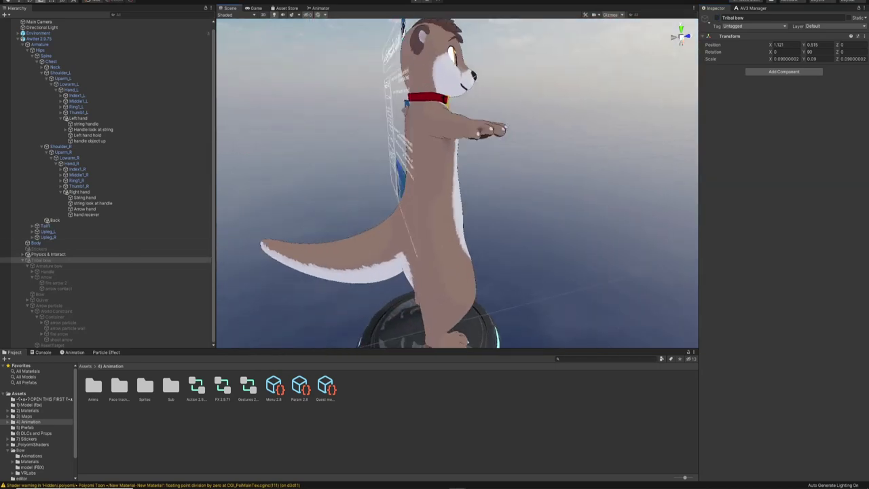